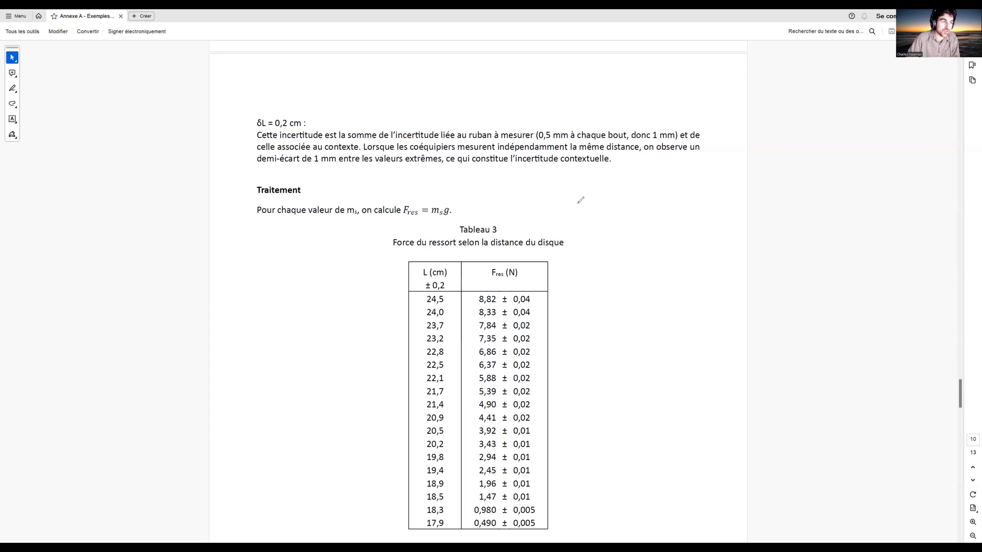
mouse_move(577, 203)
left_mouse_down()
mouse_move(314, 399)
mouse_move(705, 499)
mouse_move(572, 184)
left_mouse_up()
mouse_move(750, 195)
left_mouse_down()
mouse_move(657, 275)
mouse_move(688, 274)
left_mouse_up()
key("ctrl+z")
key("ctrl+z")
key("ctrl+z")
Examine the force formula under Traitement together with the suspended masses of Tableau 2 and the forces of Tableau 3
left_click_drag(494, 229, 491, 229)
scroll(491, 228, "up", 2)
scroll(461, 241, "down", 1)
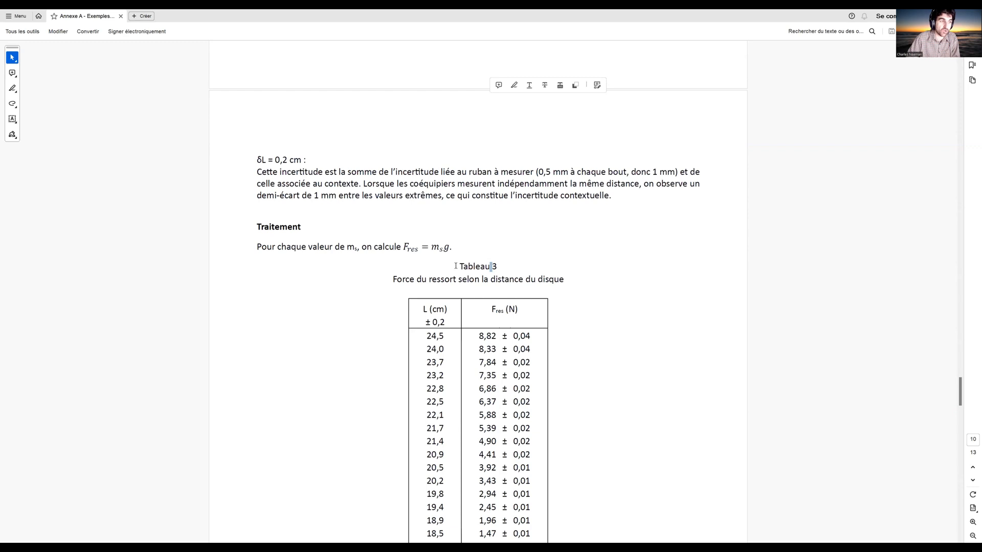
left_click_drag(408, 246, 452, 248)
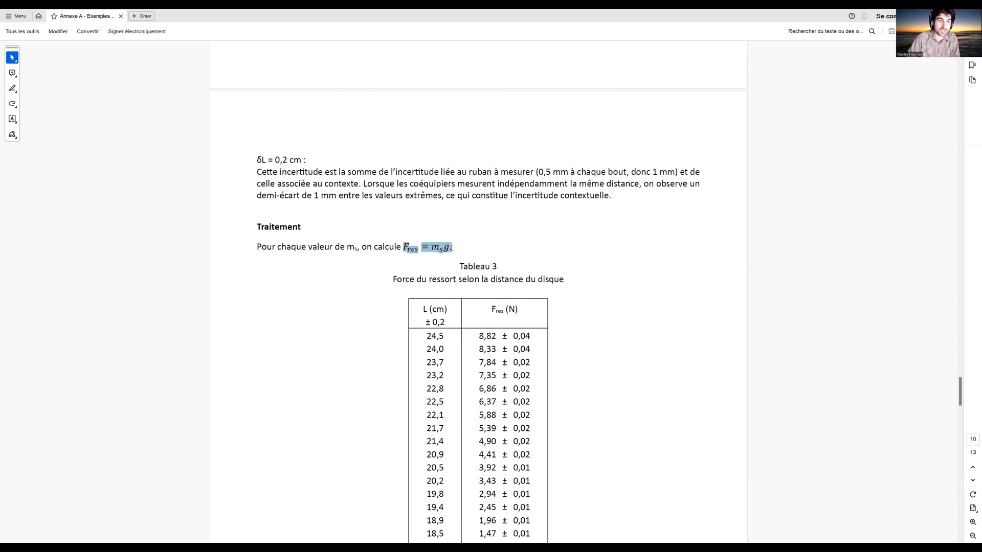
left_click(458, 238)
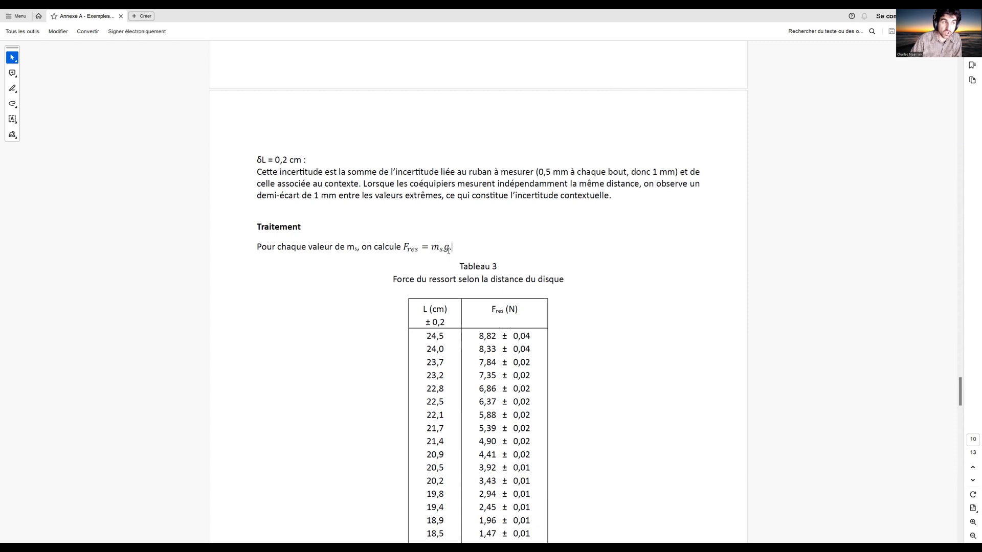
scroll(446, 247, "up", 10)
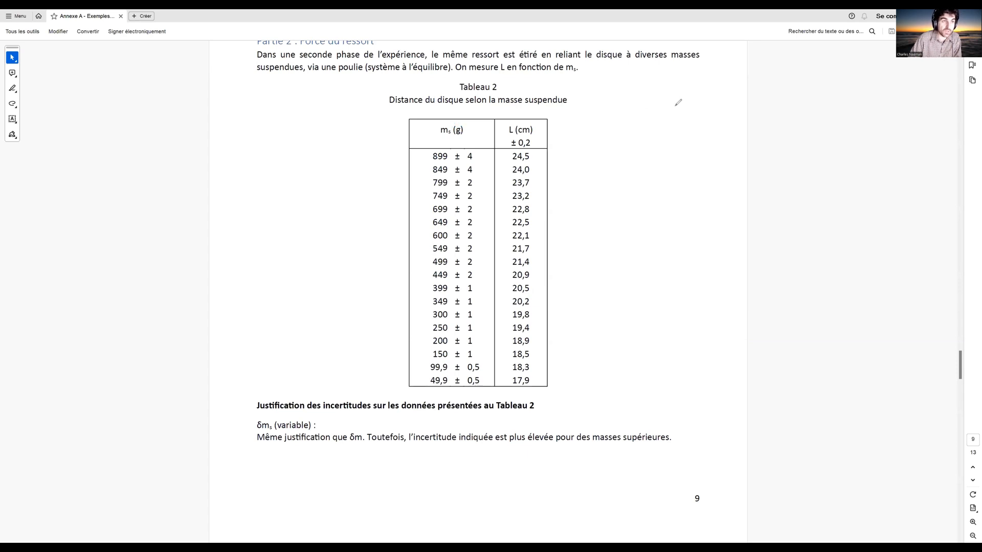
scroll(547, 229, "down", 5)
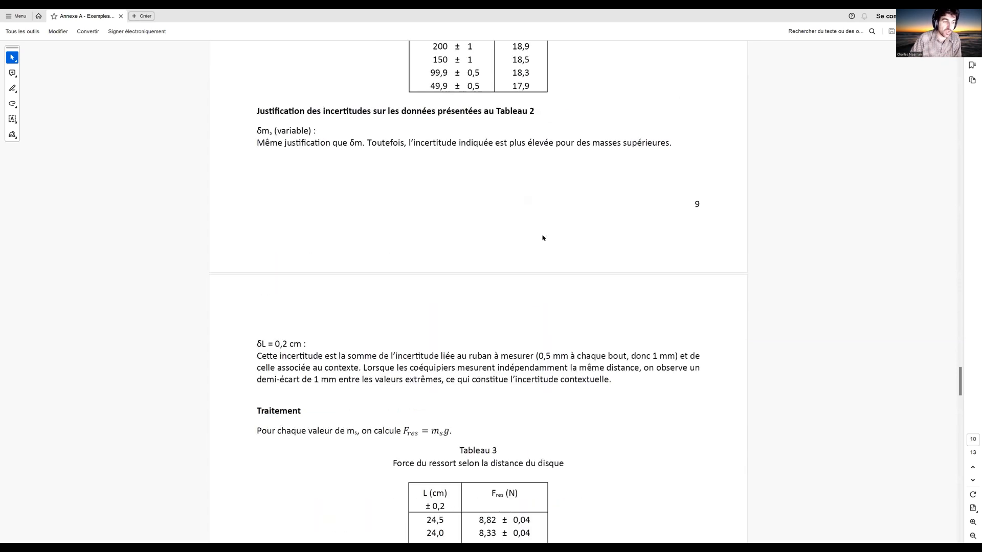
scroll(787, 98, "down", 2)
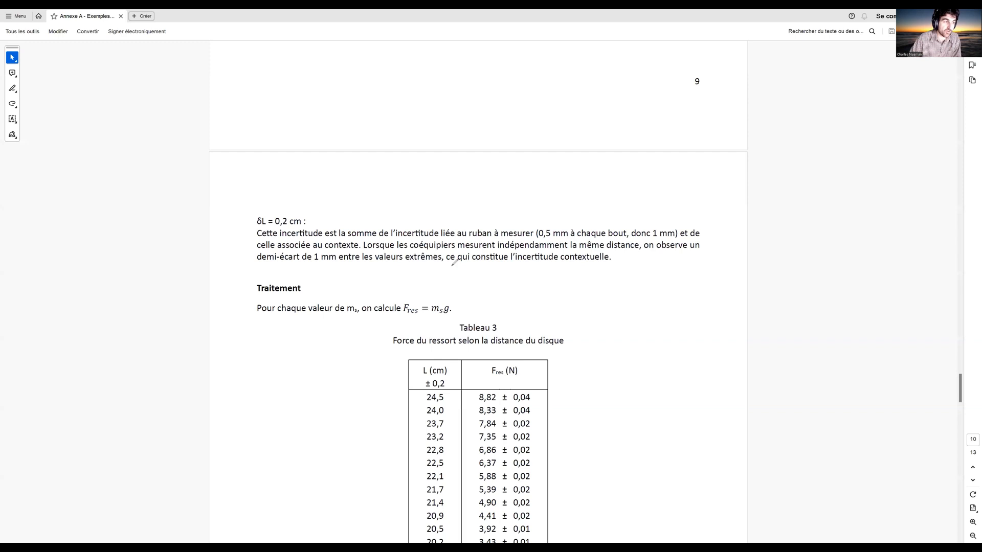
left_click_drag(412, 297, 431, 277)
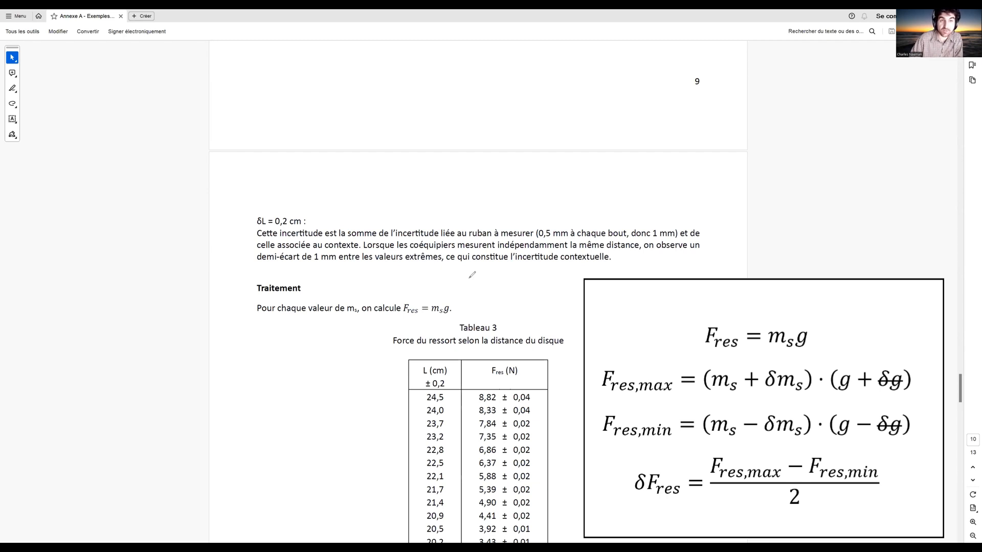
left_click_drag(454, 288, 439, 303)
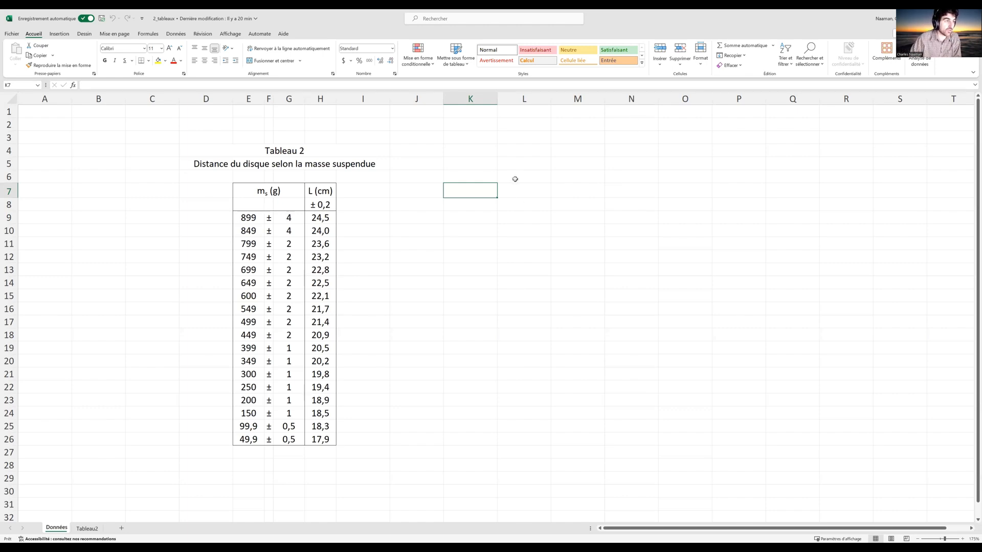
In the Excel workbook, copy the two Tableau 2 title lines to M4 and renumber the copy as Tableau 3
left_click_drag(275, 150, 277, 164)
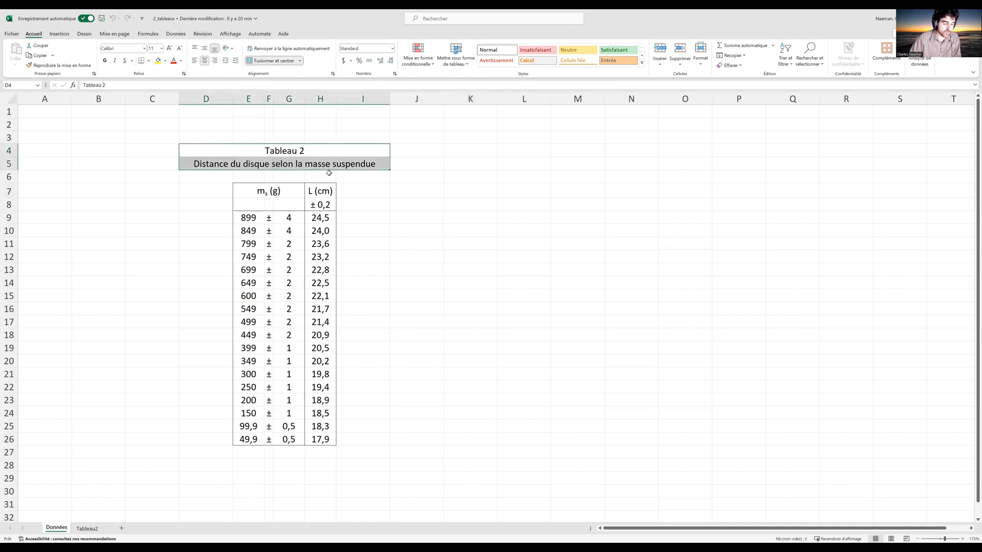
key("ctrl+c")
left_click(557, 150)
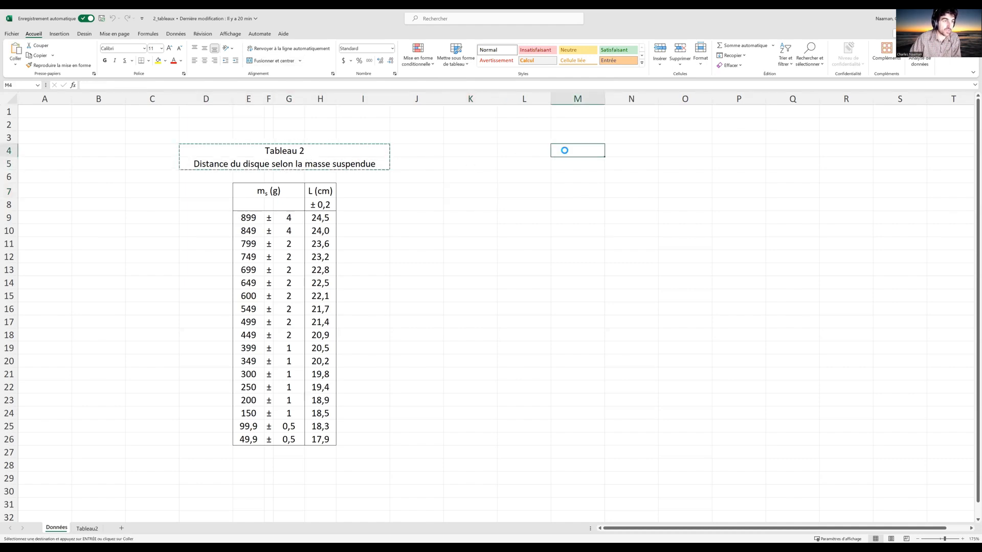
key("ctrl+v")
double_click(738, 151)
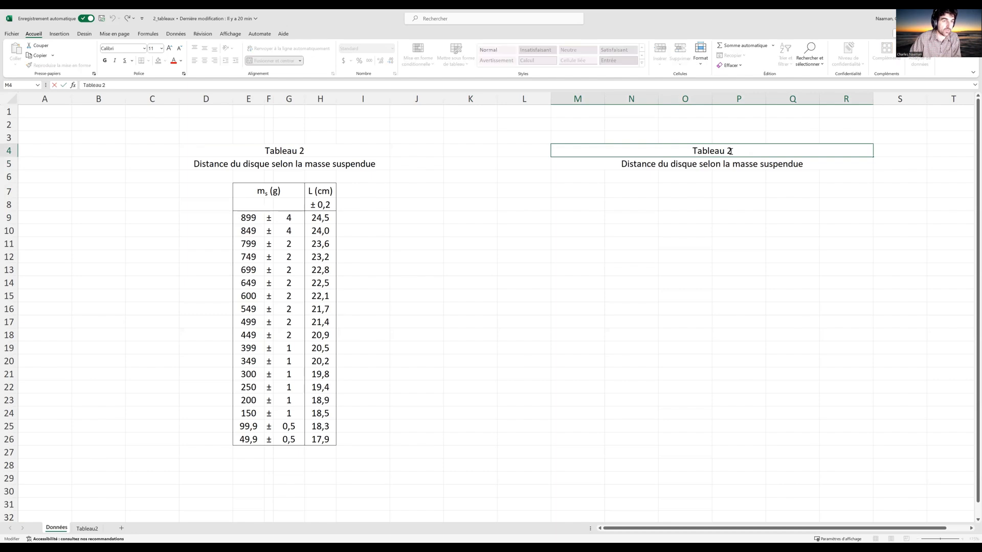
left_click_drag(734, 151, 728, 151)
type("3")
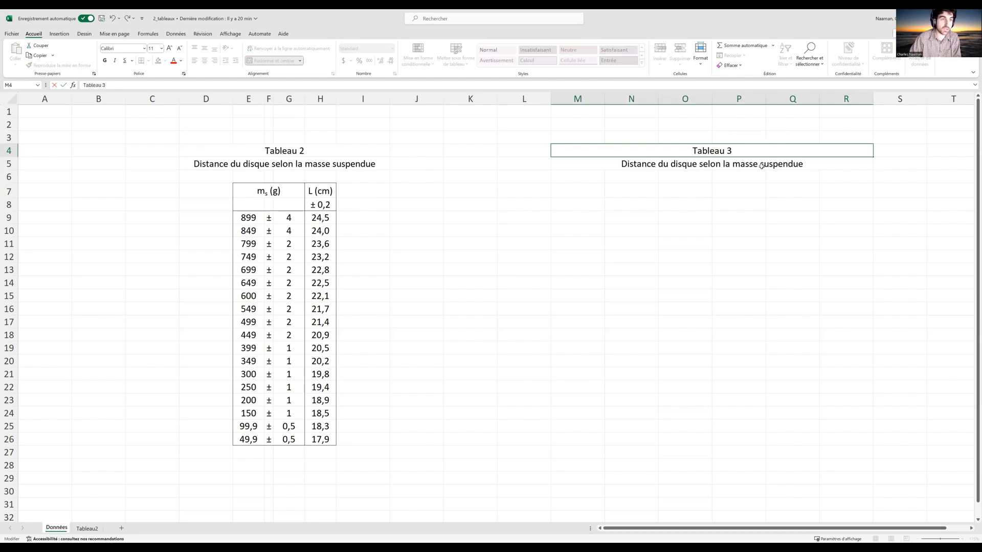
key("Return")
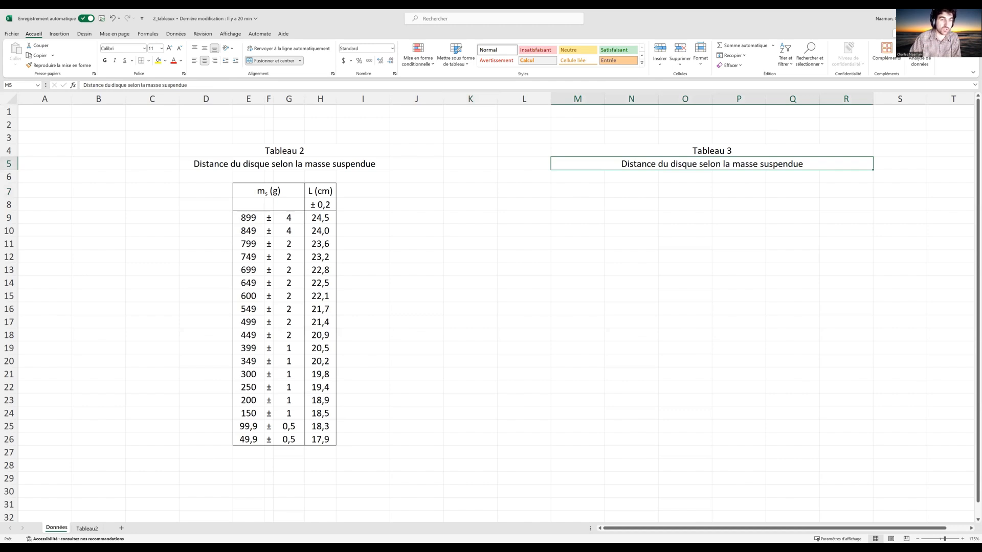
Replace the Tableau 3 caption in M5 with "Force du ressort selon la distance du disque"
left_click(743, 168)
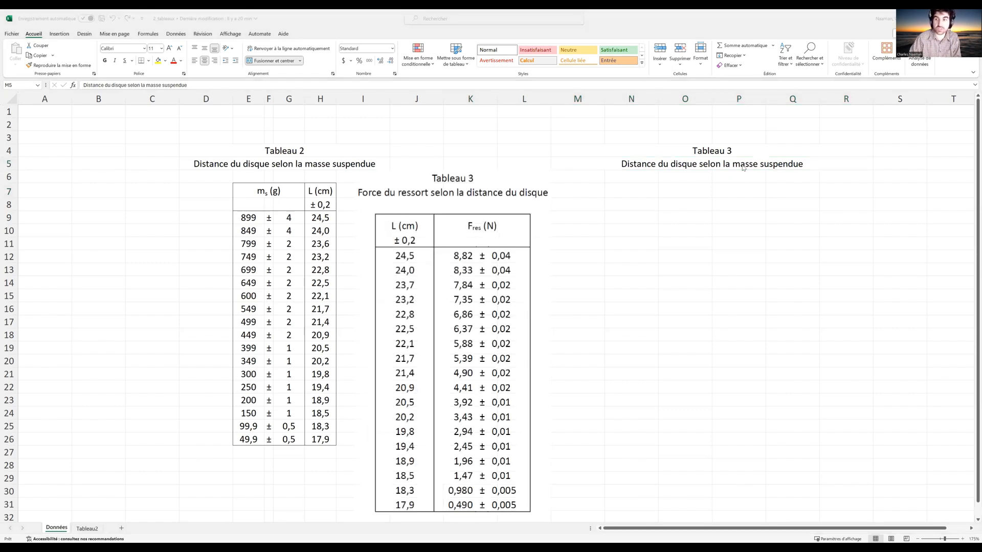
left_click(743, 168)
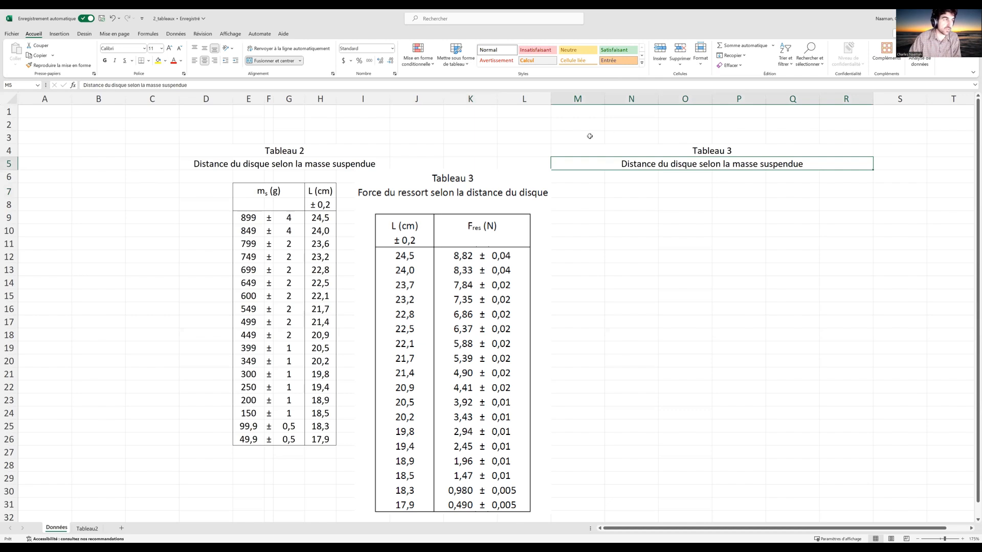
left_click_drag(215, 86, 1, 87)
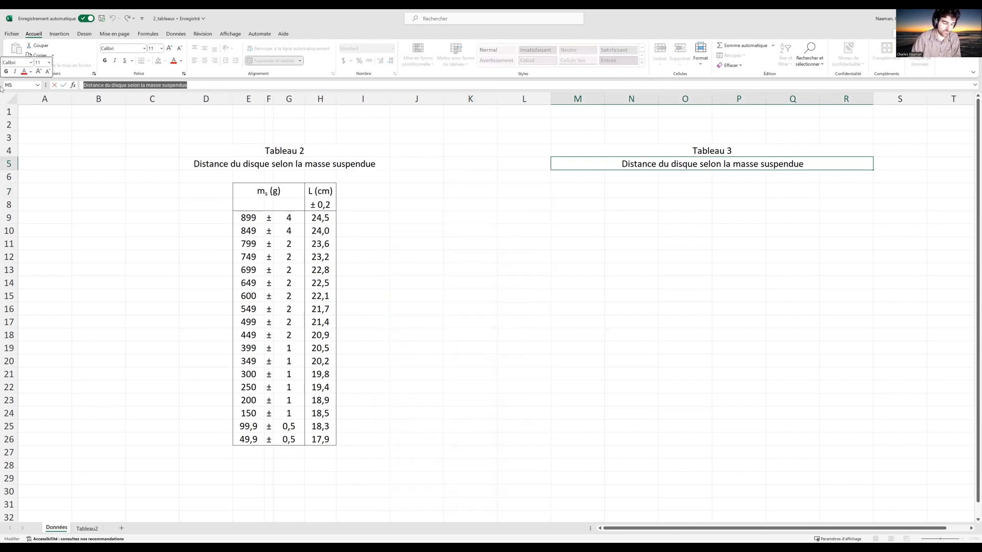
type("Force du res")
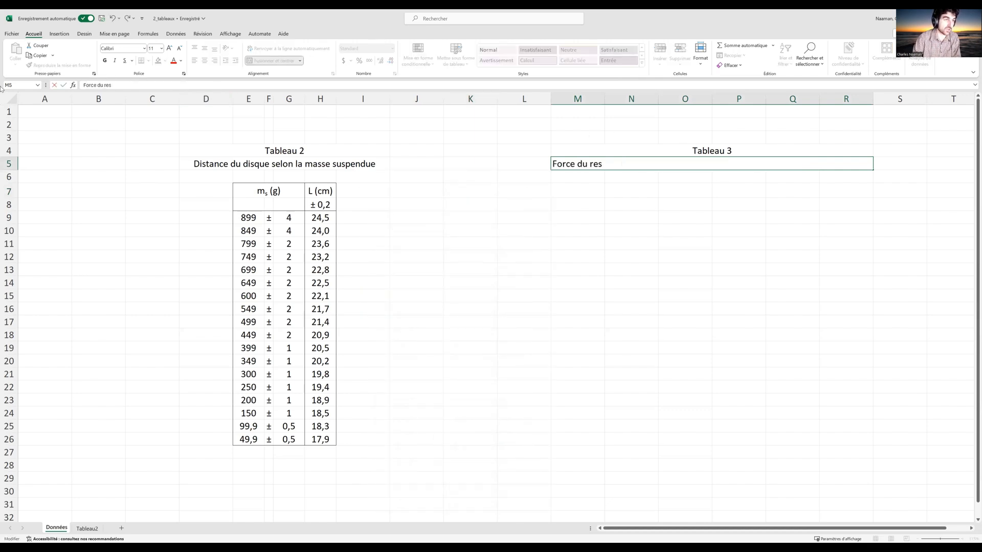
type("sore selon l")
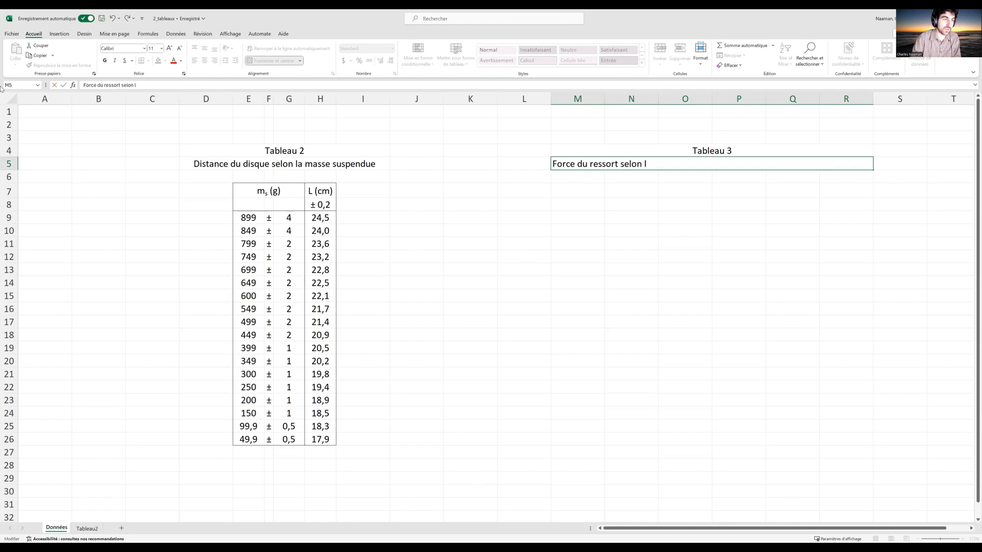
type("a distance du disque")
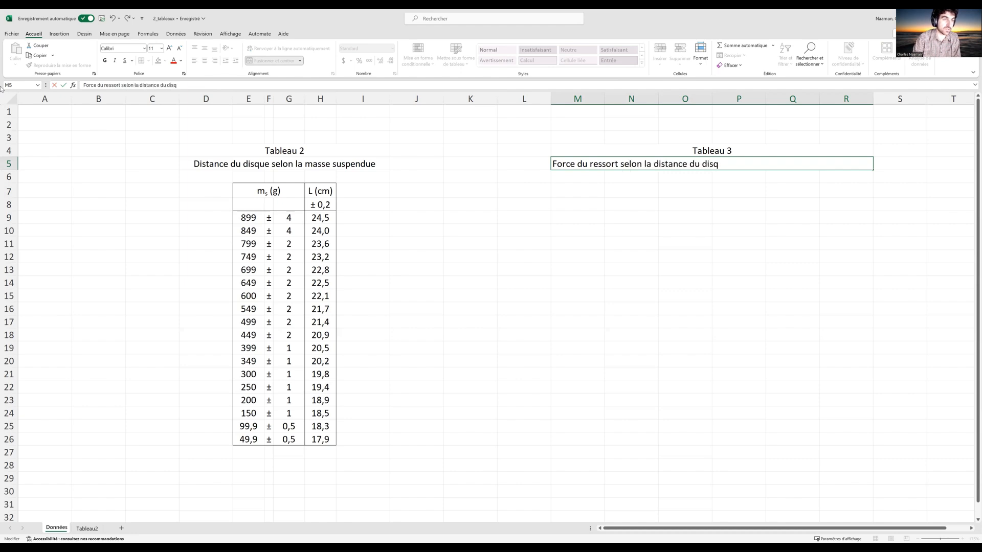
key("Return")
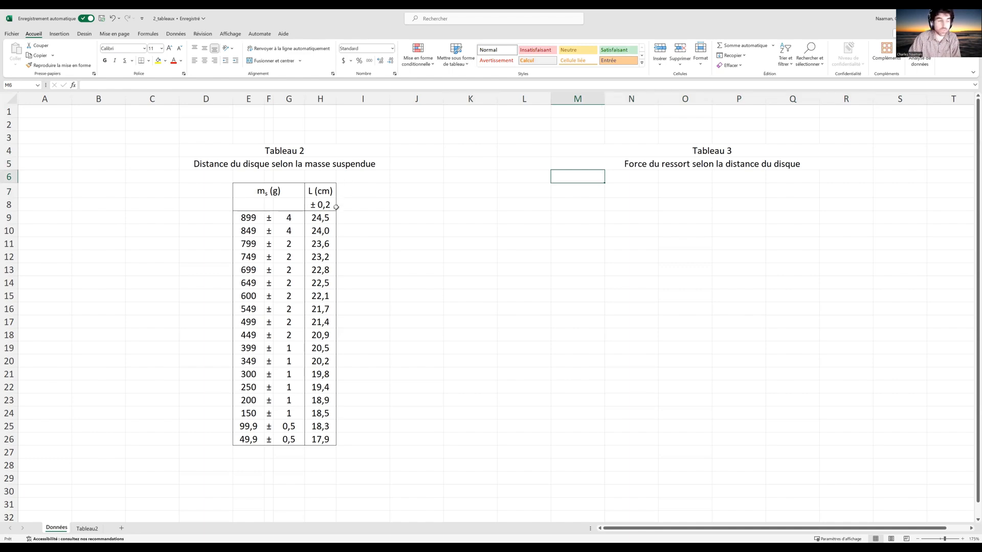
Paste the L (cm) column of Tableau 2, headers included, as links starting at N7 and centre the cells horizontally
left_click_drag(320, 191, 322, 440)
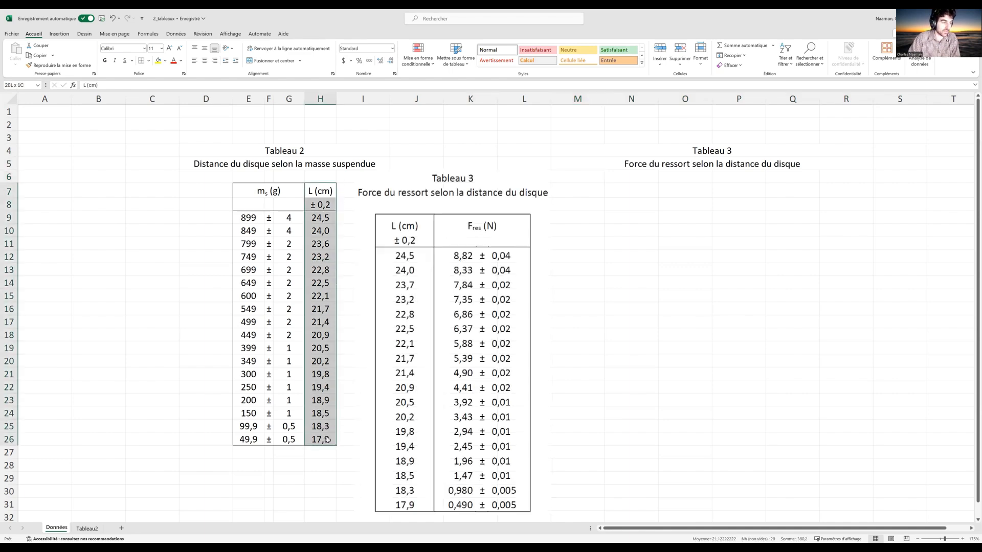
key("ctrl+c")
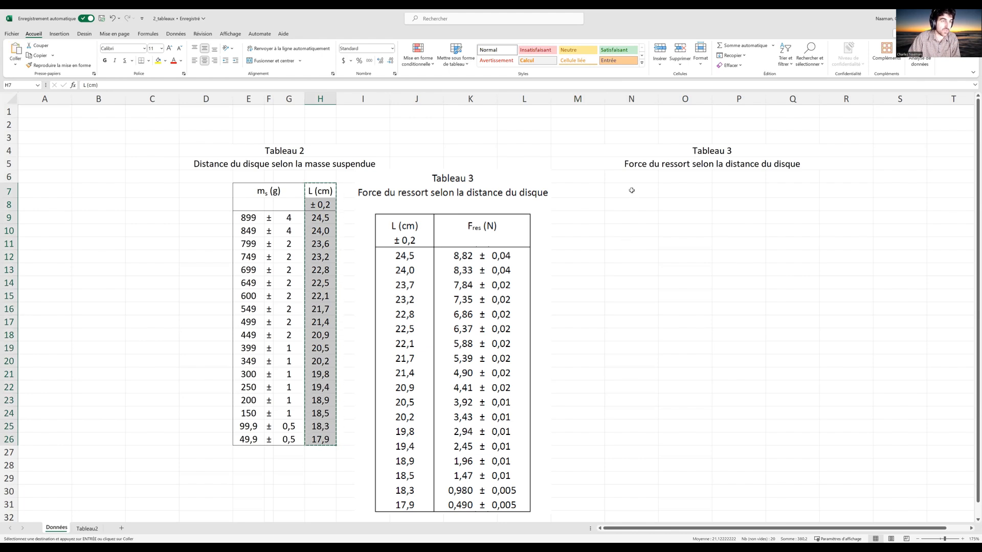
left_click(626, 187)
right_click(633, 200)
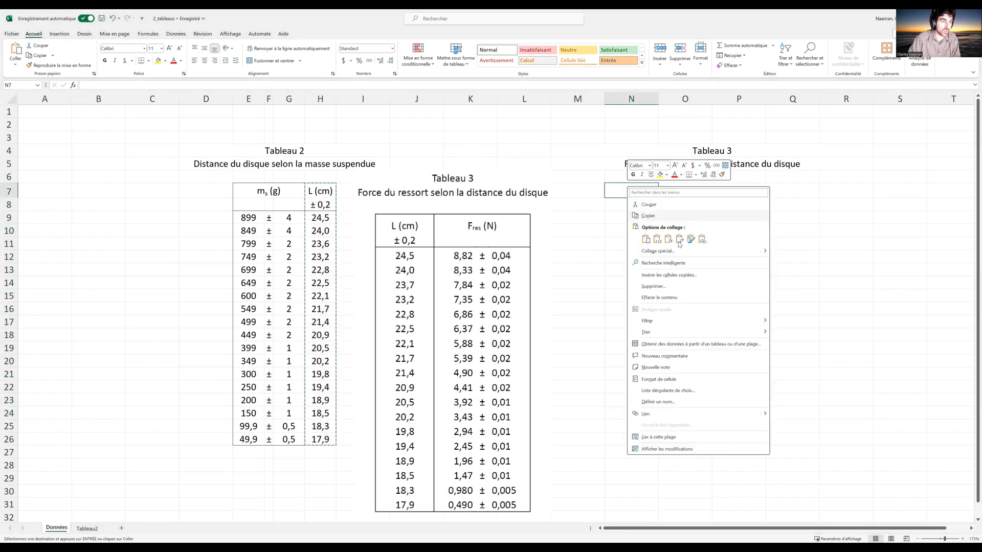
left_click(703, 239)
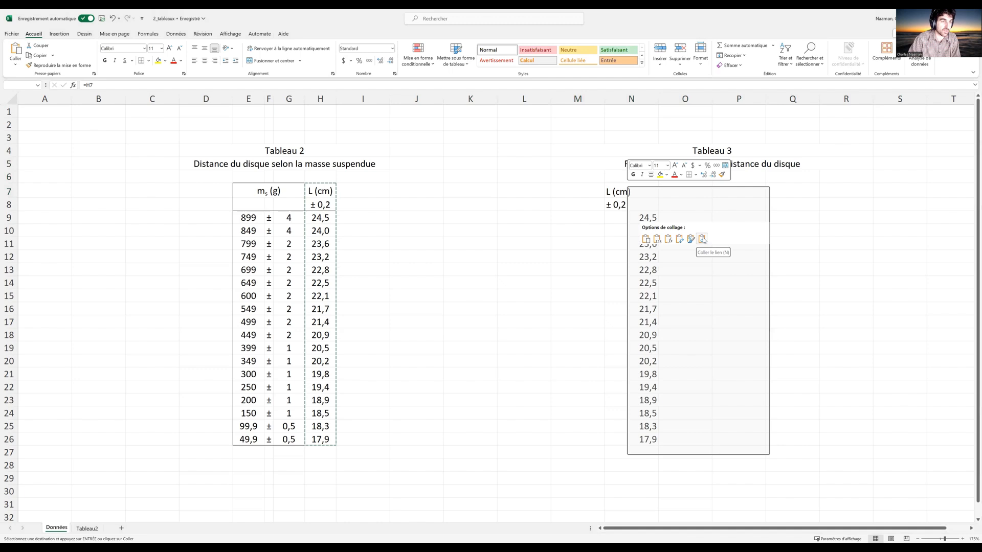
left_click(702, 239)
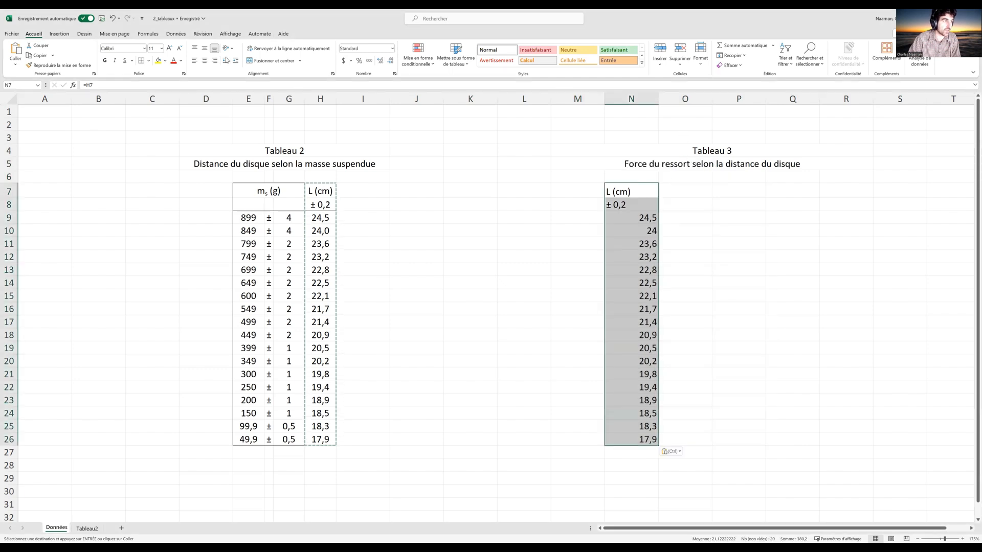
left_click(204, 61)
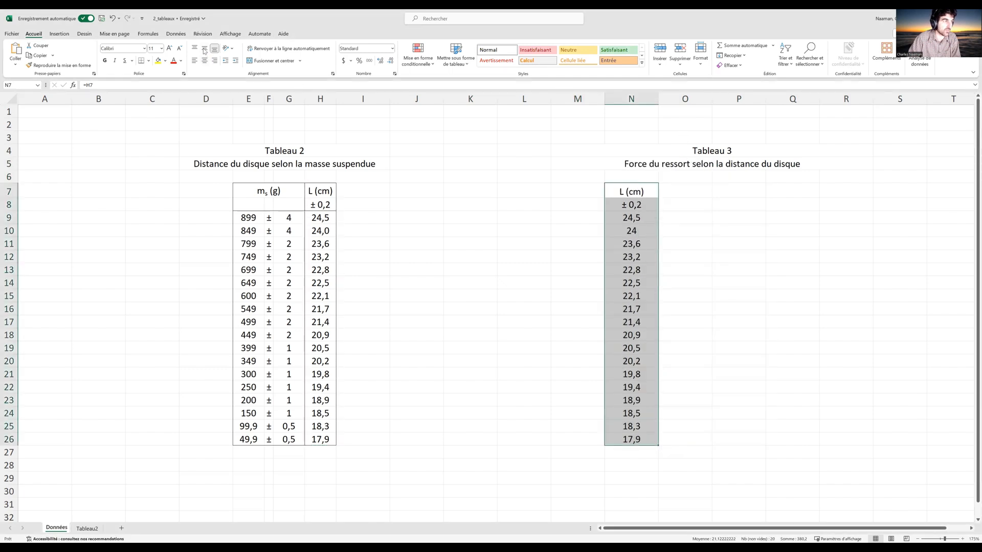
left_click(645, 215)
Merge and centre cells O7:Q7 and enter the column header "Fres (N)"
left_click_drag(685, 194, 790, 190)
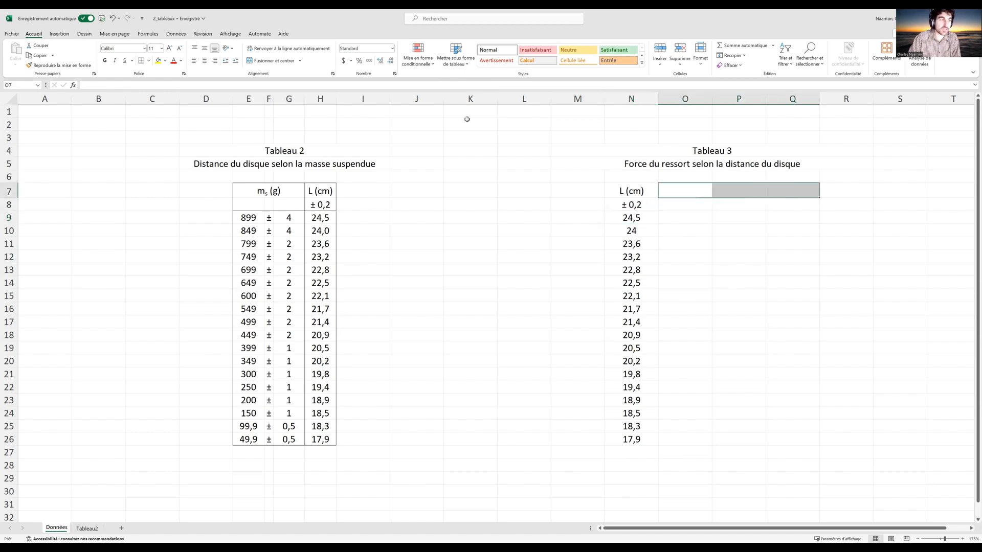
left_click(271, 60)
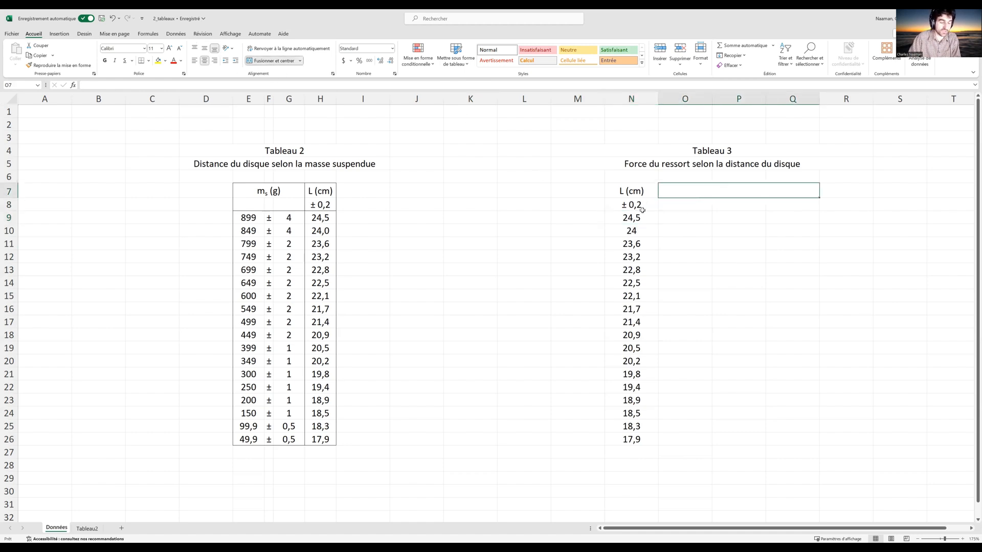
type("Fres")
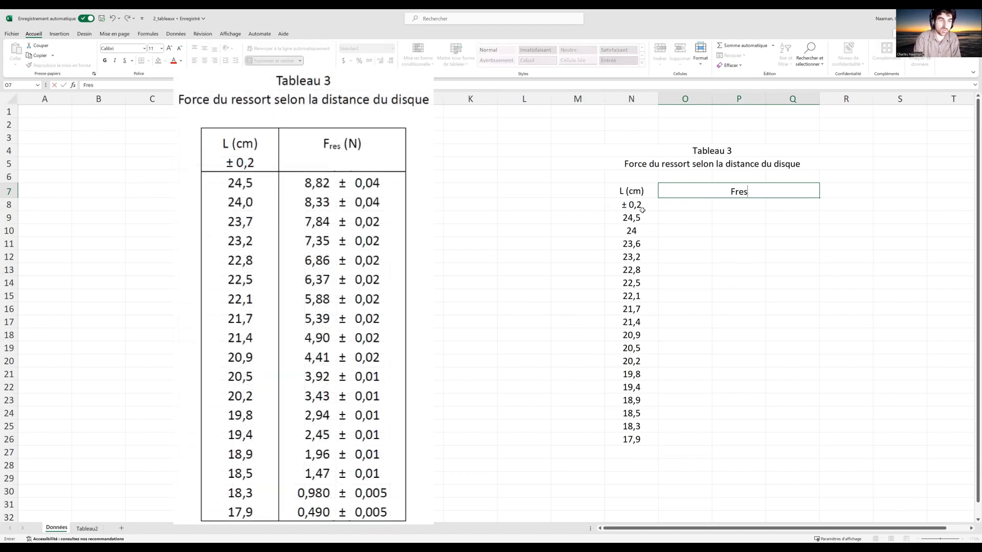
type(" (N)")
key("Return")
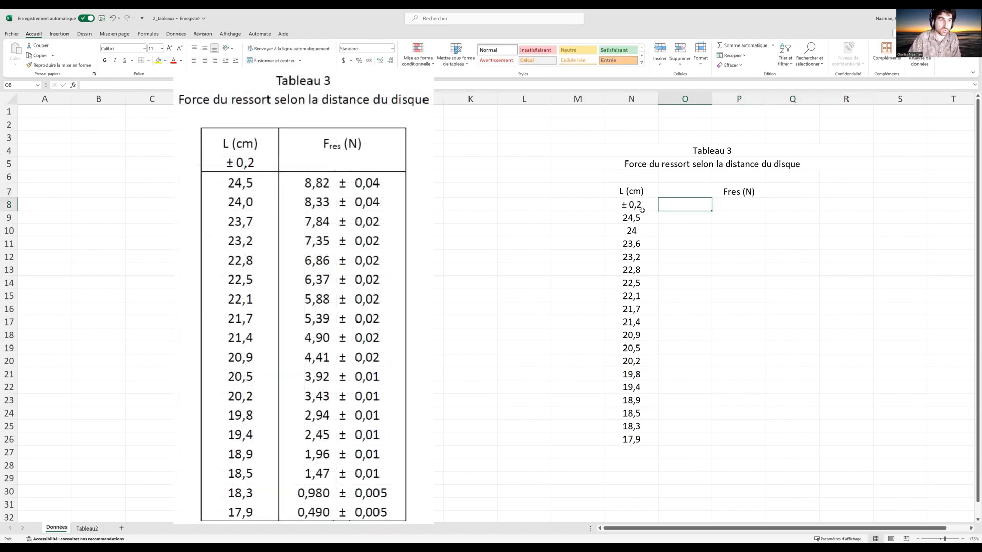
Format the "res" characters of the force column header in O7 as subscript
left_click(752, 194)
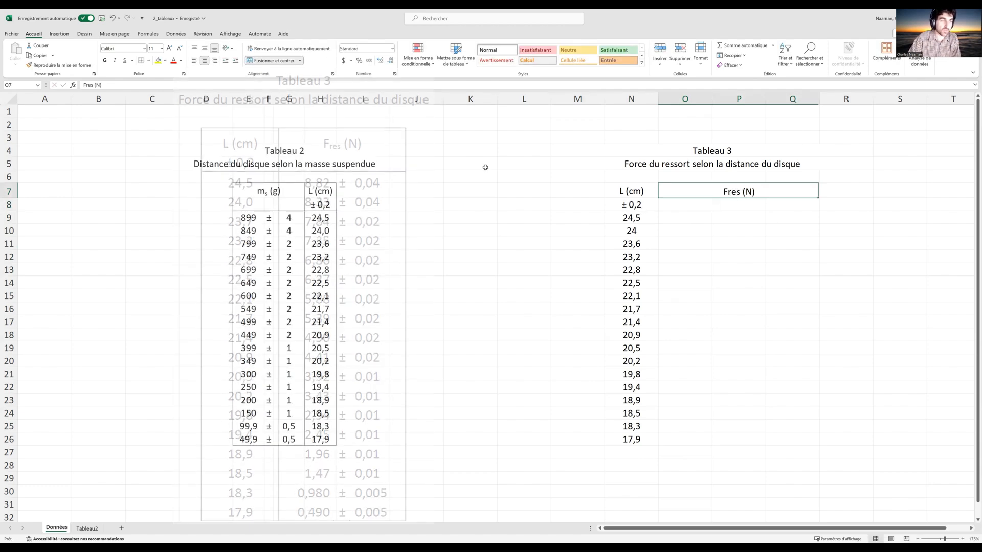
left_click(90, 85)
left_click_drag(85, 86, 87, 85)
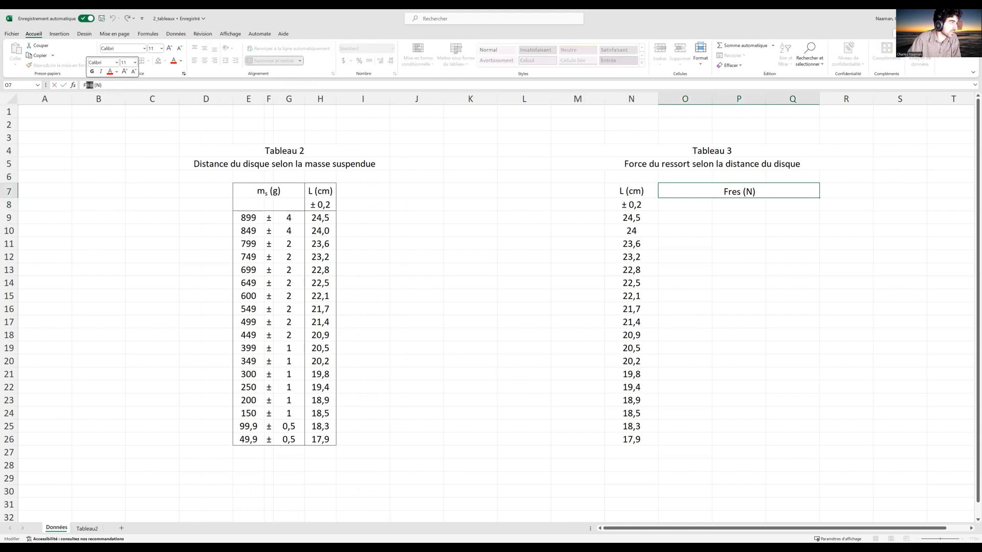
right_click(88, 85)
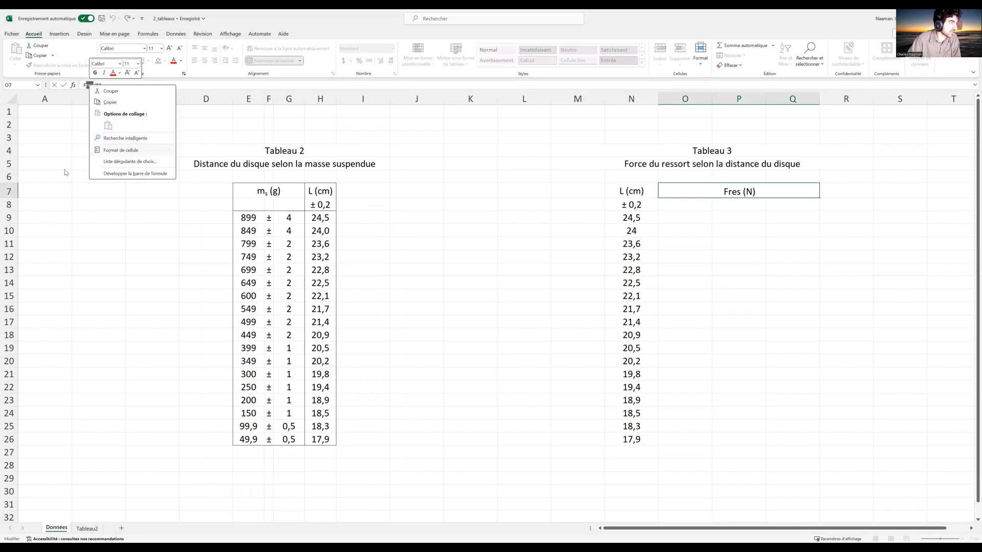
left_click(120, 151)
left_click(64, 169)
left_click(174, 237)
left_click(777, 242)
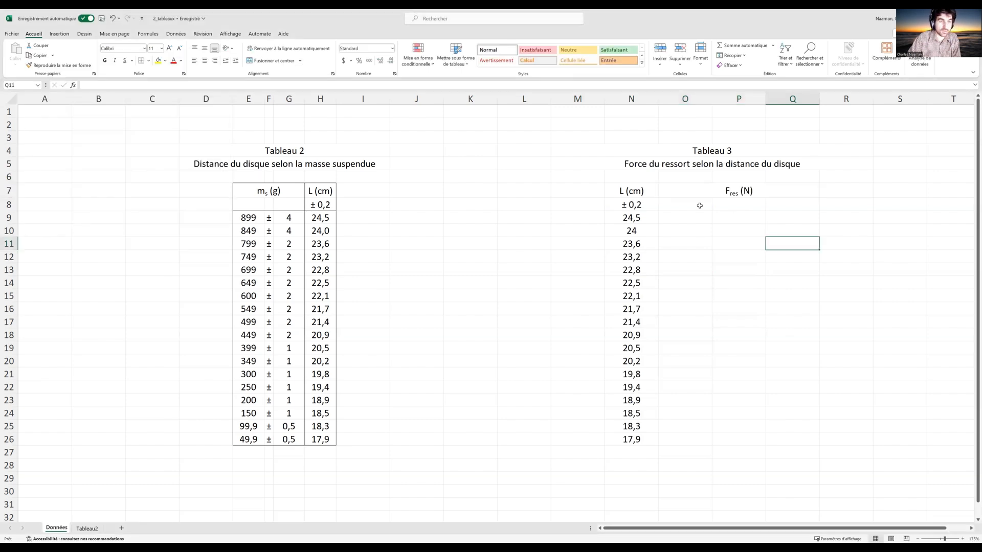
left_click_drag(693, 207, 758, 206)
left_click(786, 209)
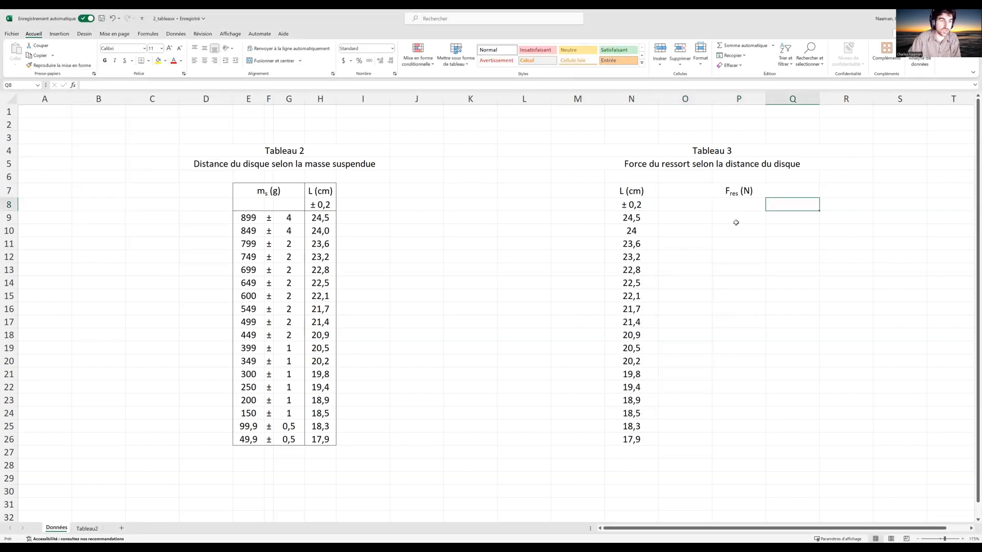
left_click(681, 217)
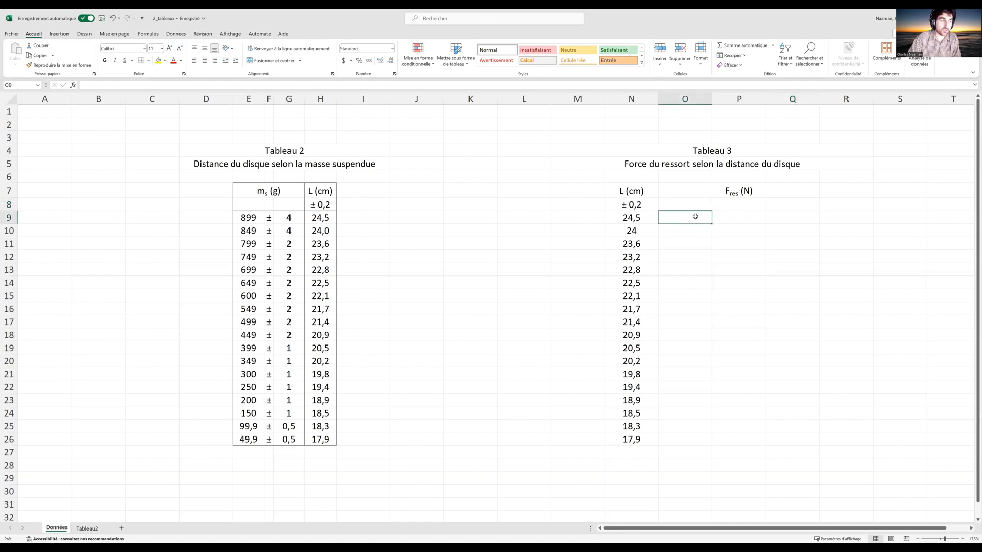
left_click(266, 191)
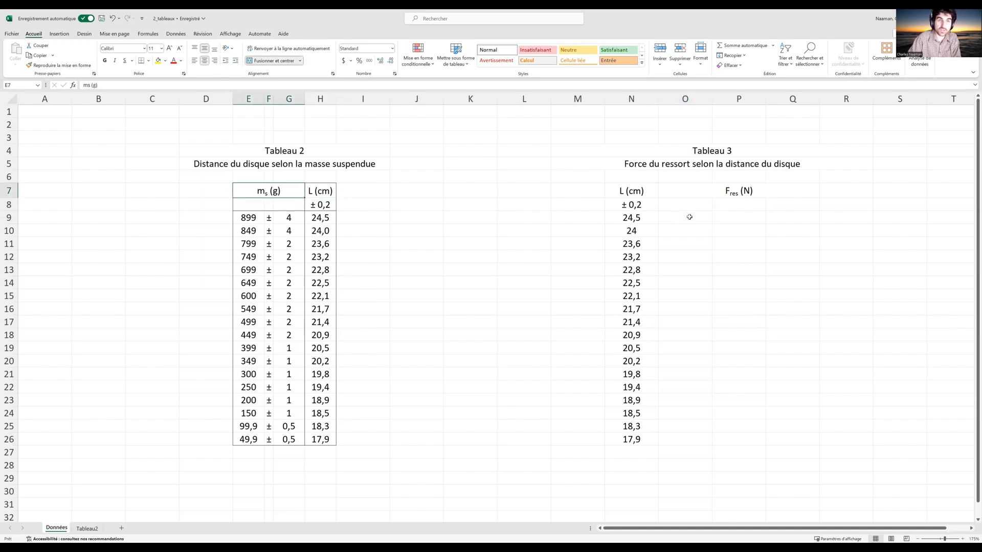
left_click(691, 218)
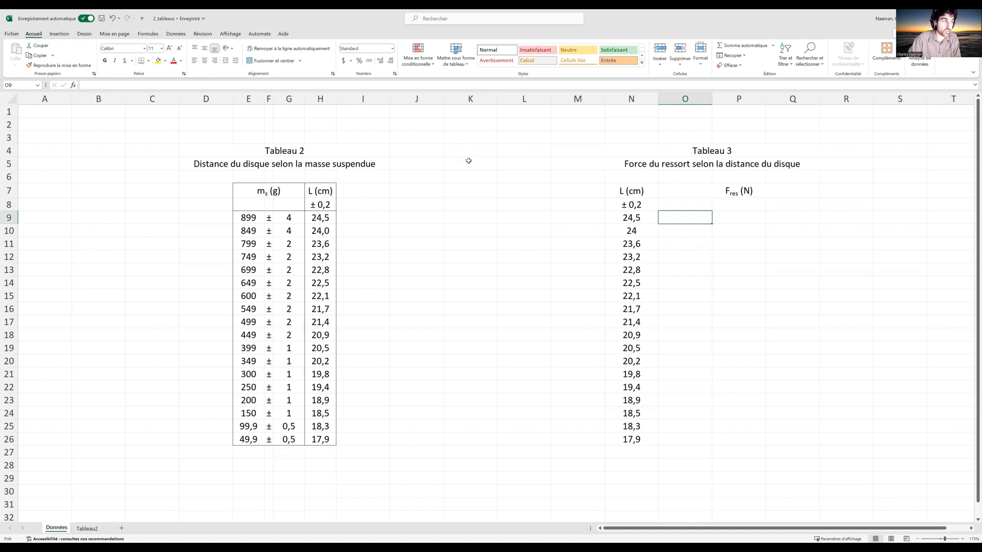
Enter the label "g (m/s2)" in K2 and the gravitational acceleration 9,81 in L2
left_click(470, 122)
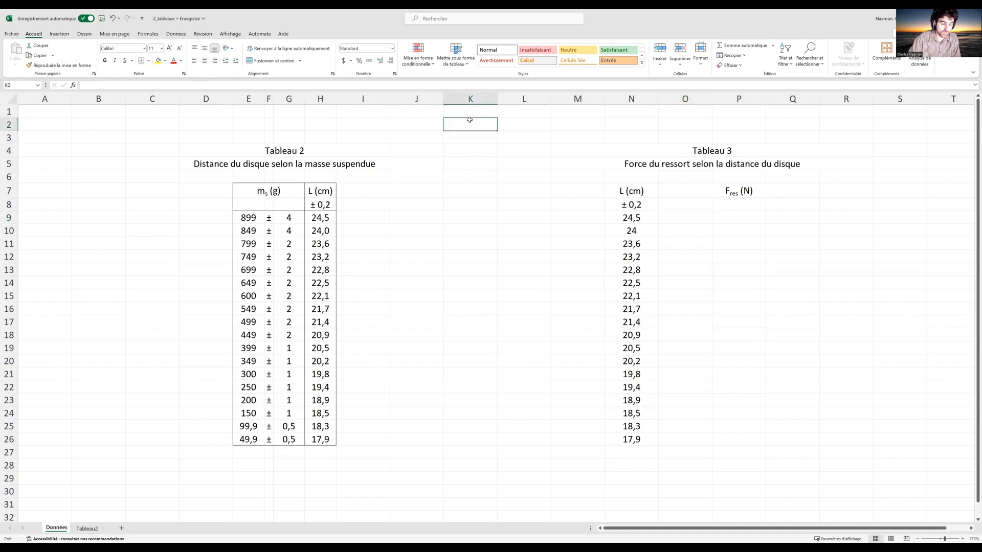
type("g")
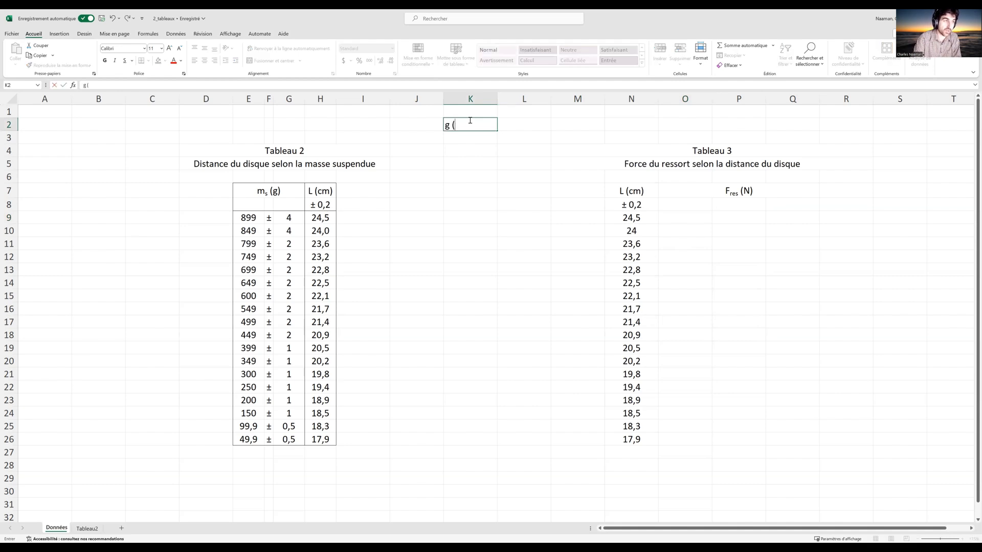
type(" (m/s2")
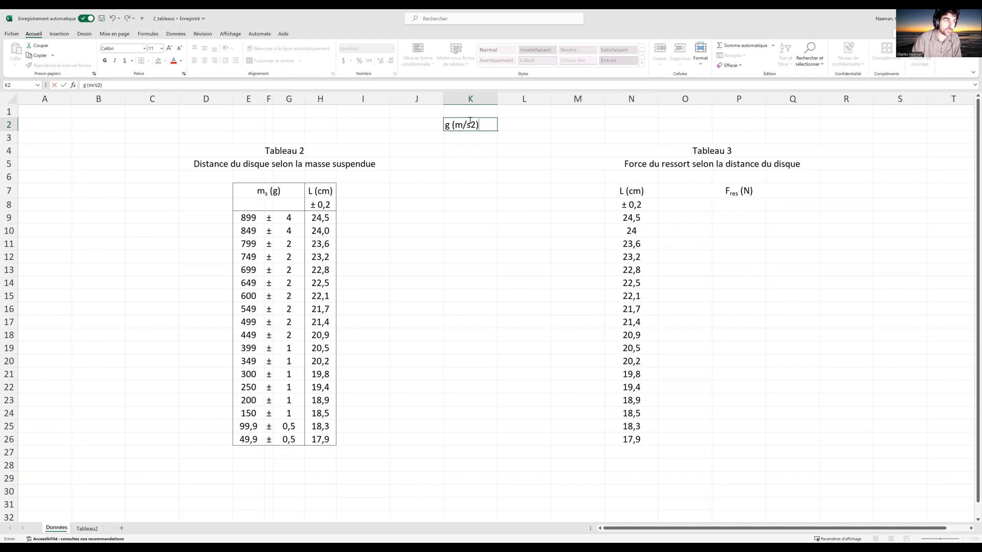
key("Tab")
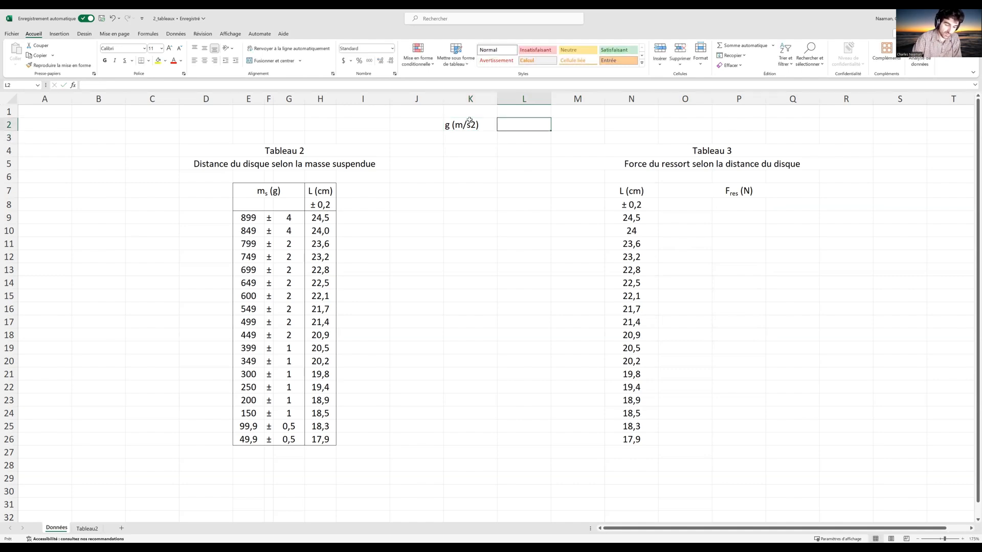
type("9,81")
key("Down")
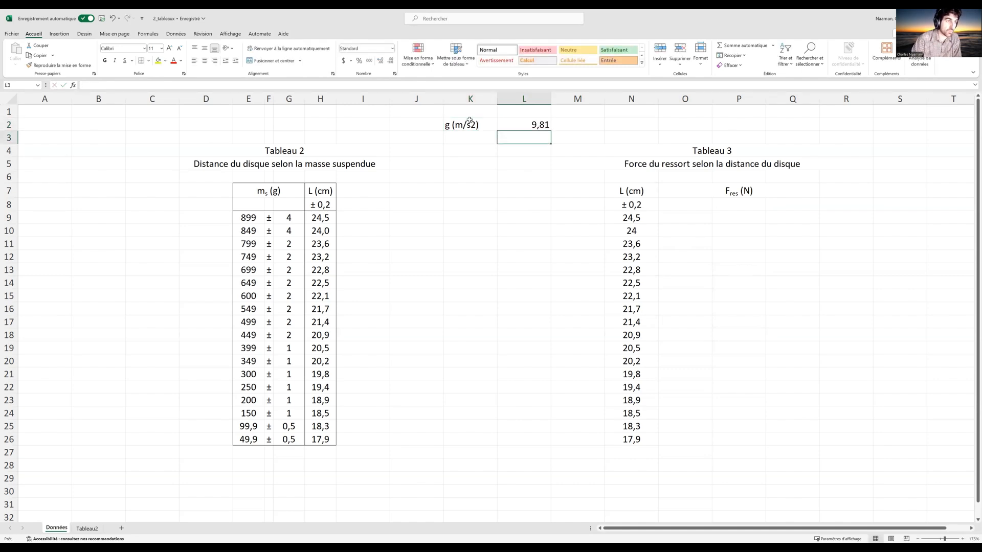
Format the 2 in the gravity label in K2 as superscript
left_click(470, 121)
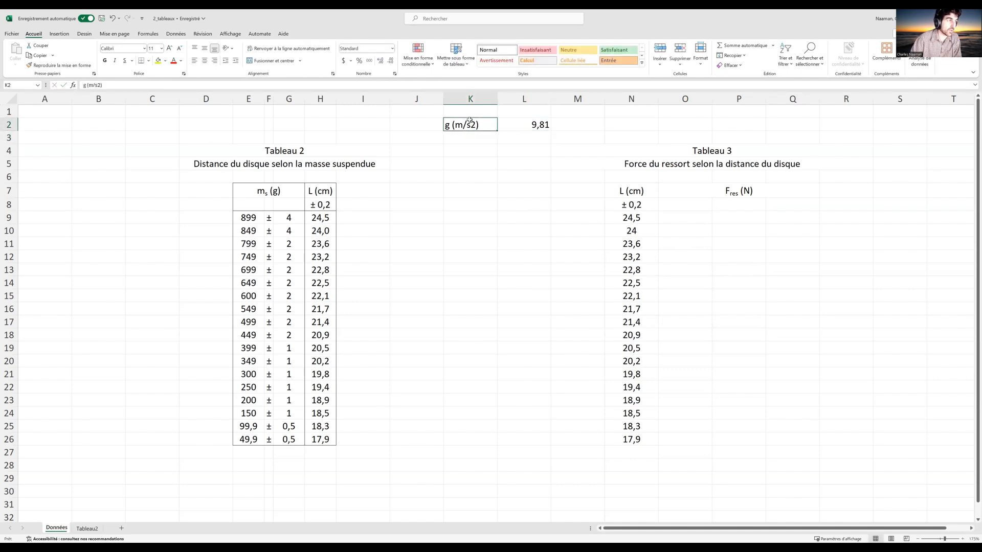
right_click(99, 84)
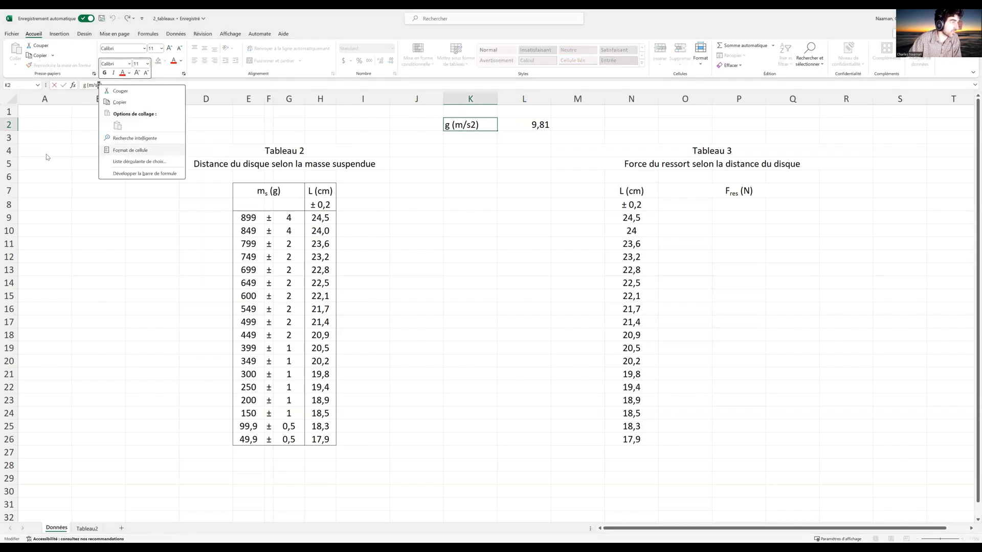
left_click(130, 150)
left_click(37, 159)
left_click(180, 236)
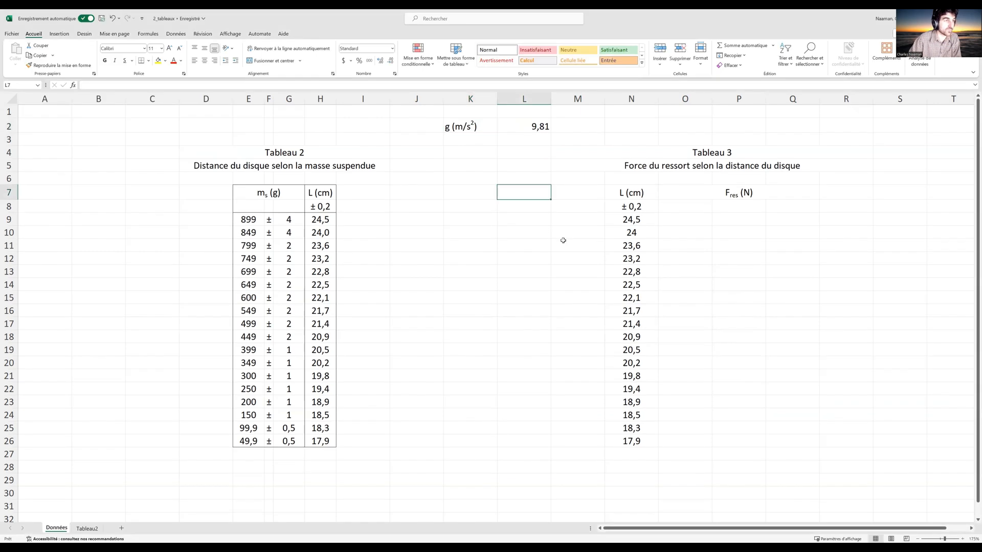
Calculate the first spring force in O9 with the formula =E9/1000*L2
left_click(700, 210)
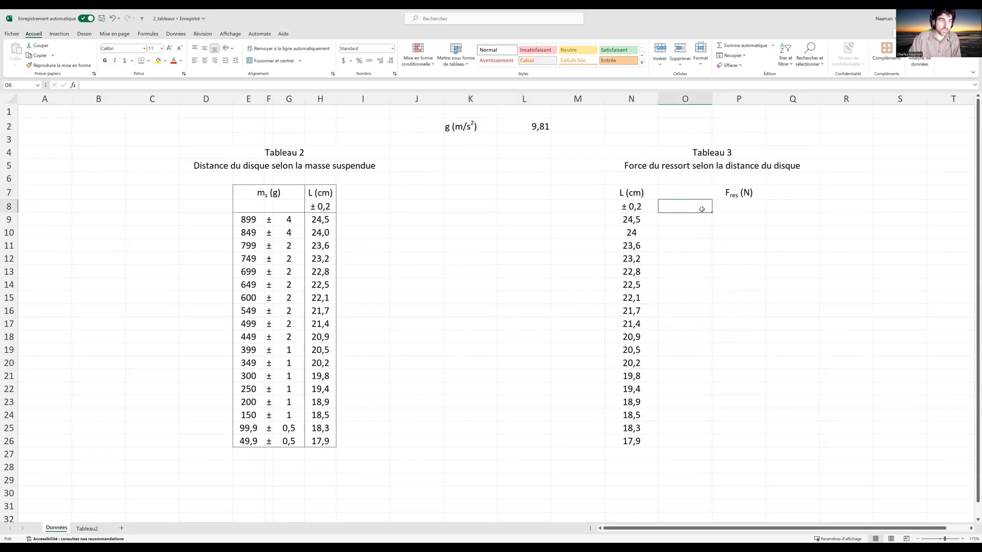
left_click(692, 219)
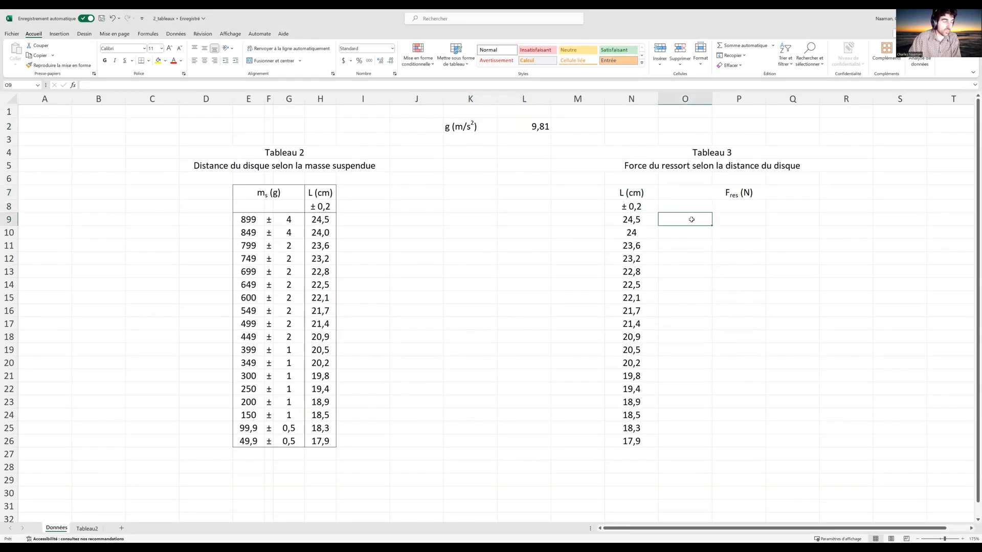
type("=")
key("Left")
key("Left")
key("Left")
key("Left")
key("Left")
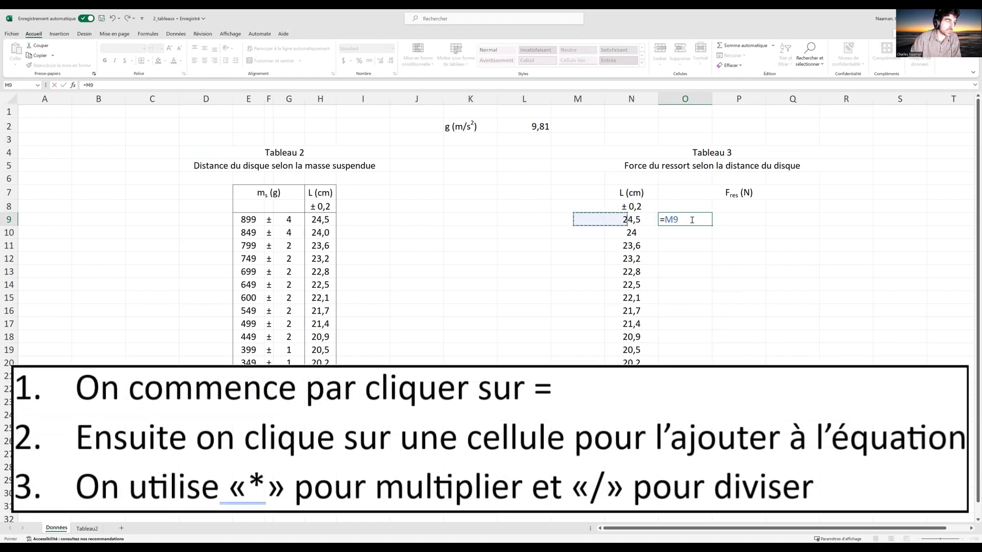
key("Left")
key("Left")
key("Left")
key("Left")
key("Left")
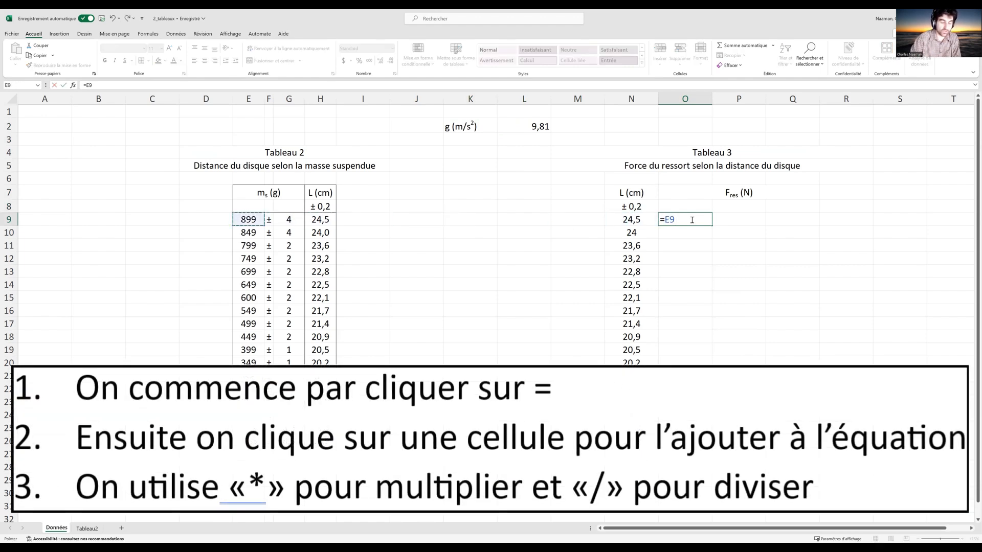
type("/1")
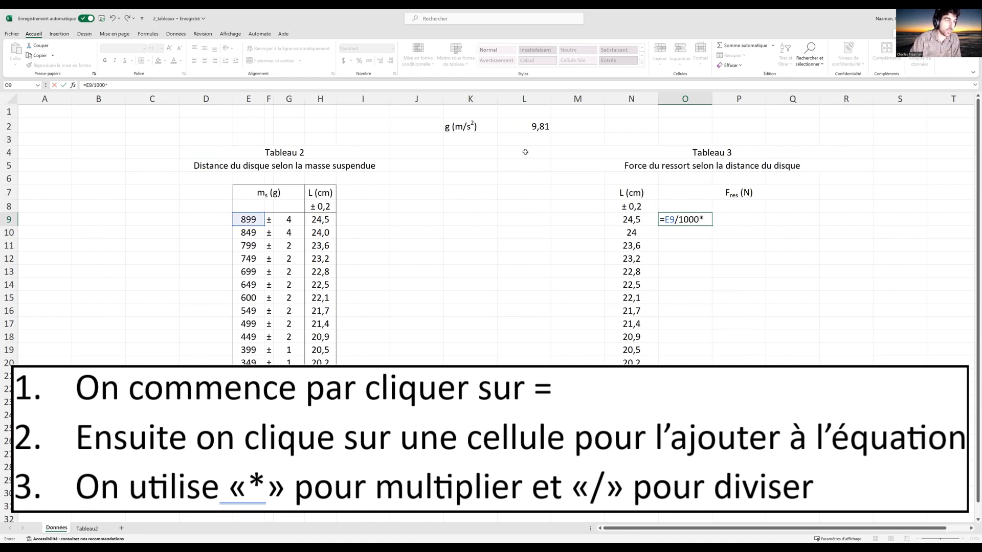
type("000*")
left_click(540, 125)
key("Return")
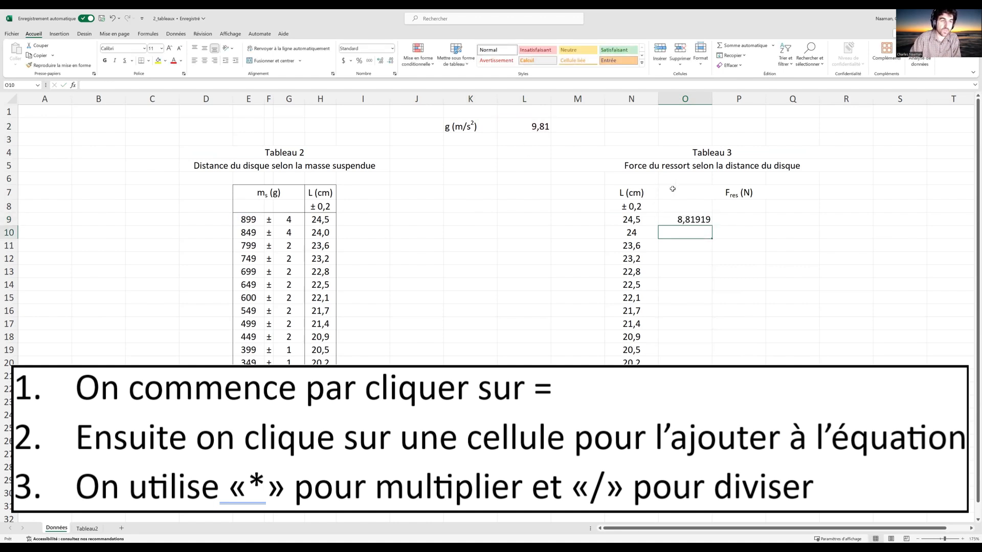
Make the gravity reference in O9's formula absolute, giving =E9/1000*$L$2
left_click(676, 218)
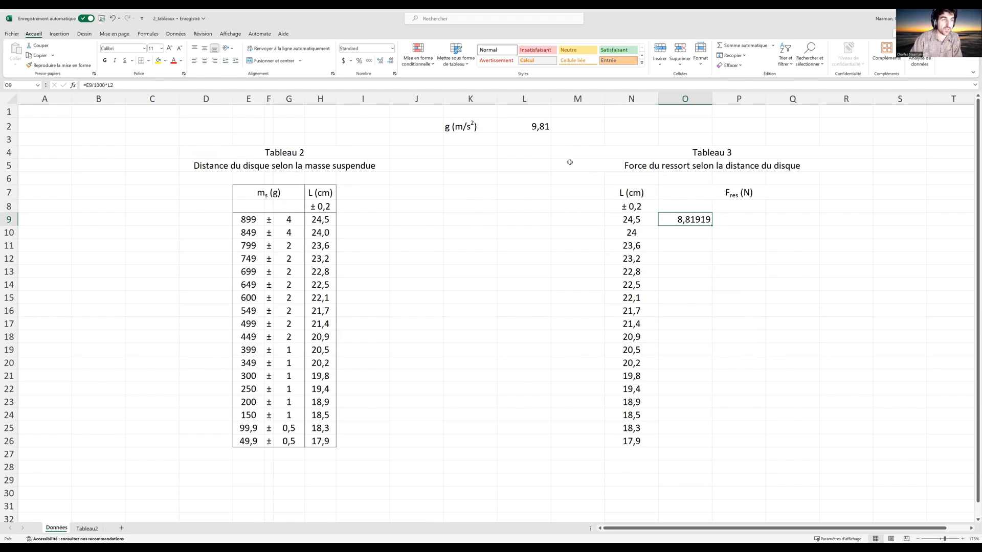
left_click(112, 85)
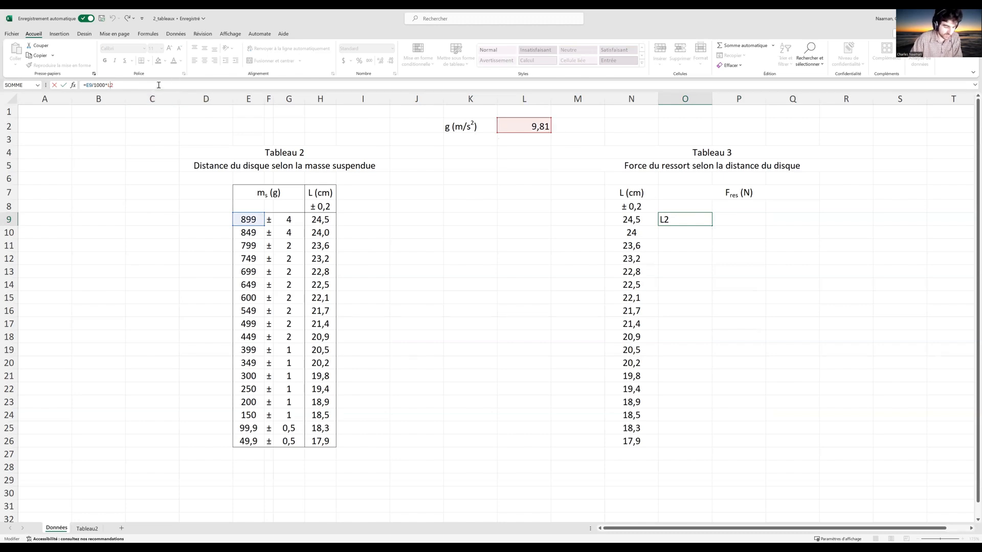
key("F4")
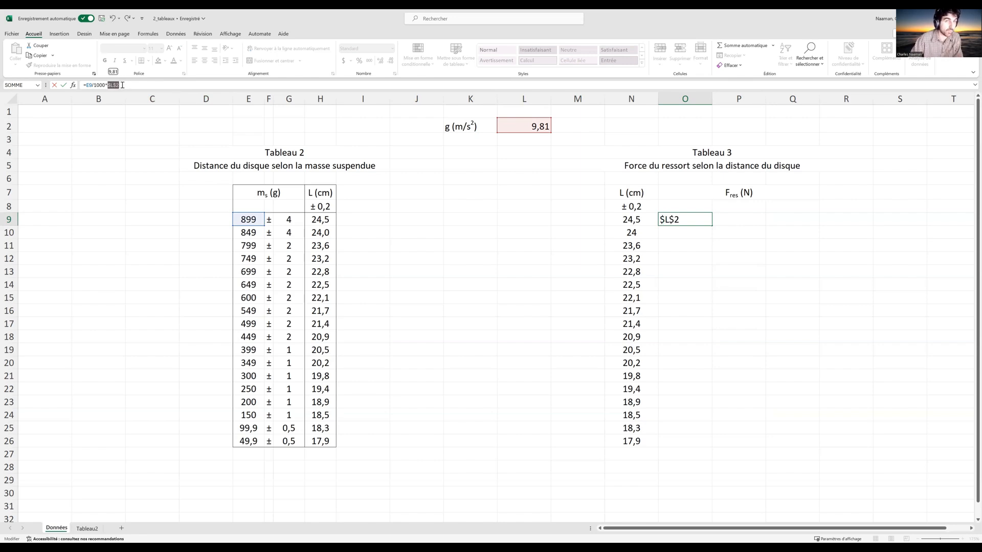
key("Return")
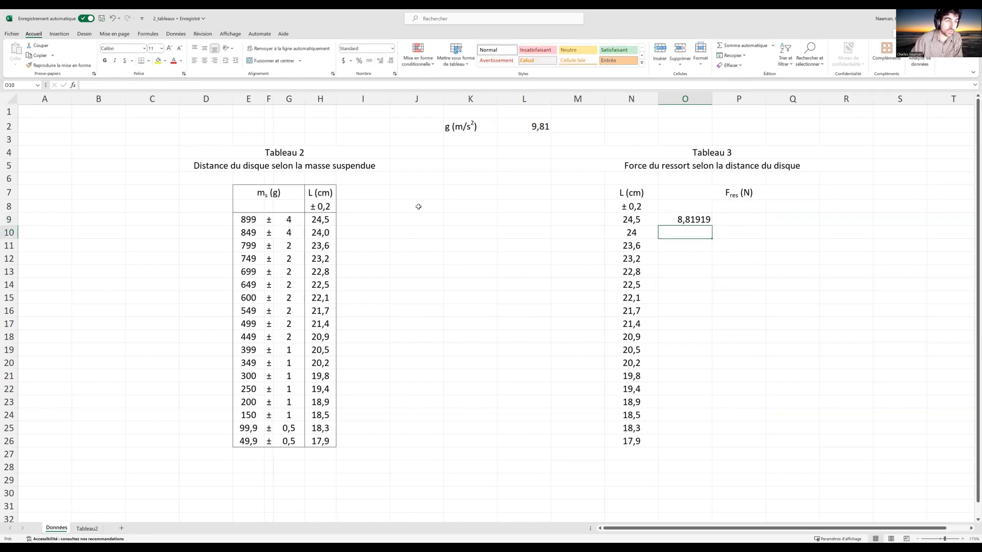
Fill the force formula from O9 down to O26, and undo both the fill and the absolute reference
left_click(703, 219)
left_click_drag(712, 225, 716, 446)
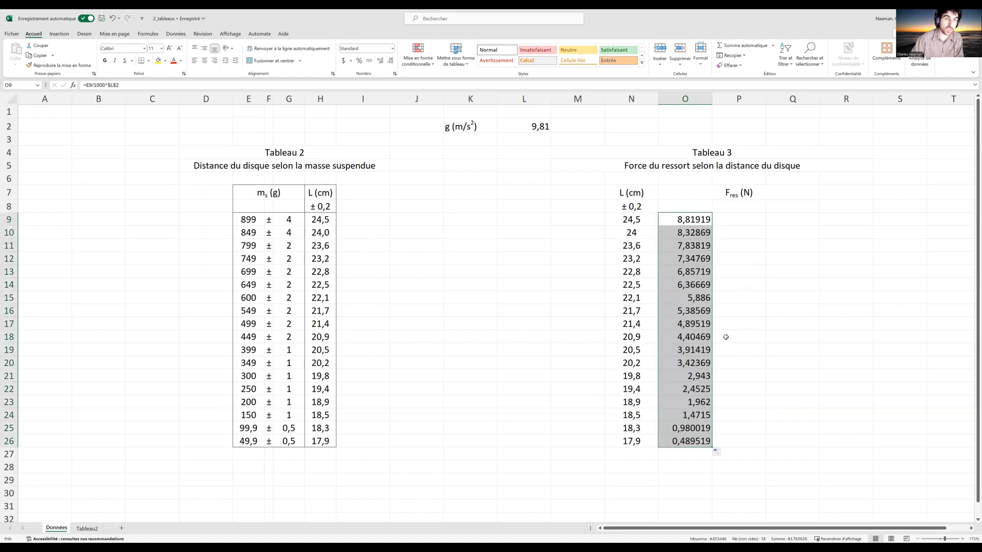
key("ctrl+z")
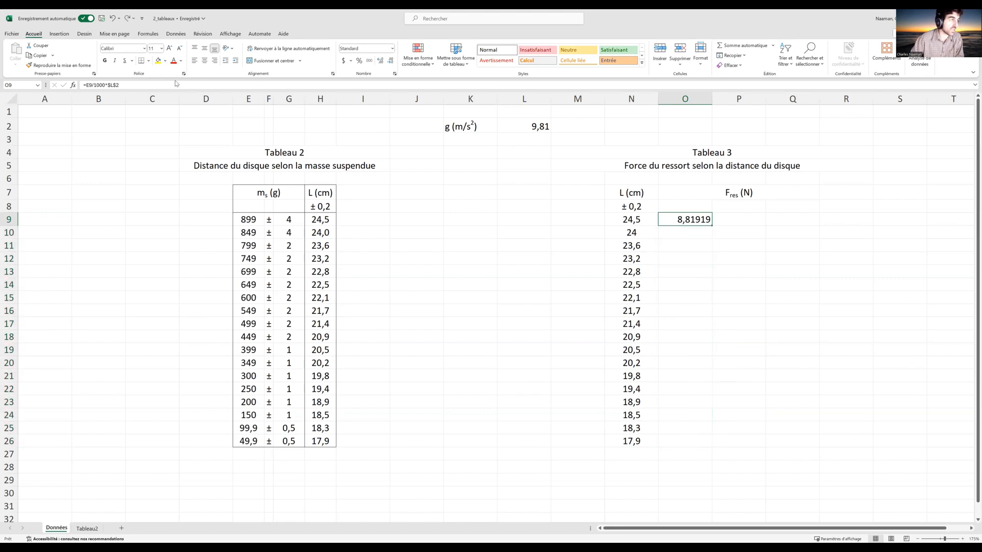
key("ctrl+z")
Try filling O9's formula down to O27 with the relative reference L2, and undo the fill
left_click(129, 85)
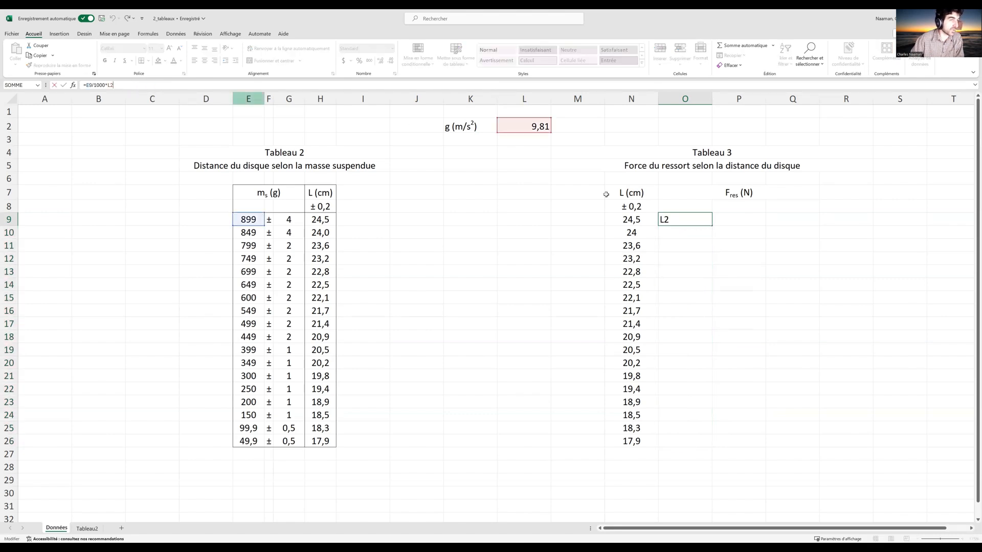
left_click(739, 245)
left_click(708, 221)
left_click_drag(712, 226, 709, 453)
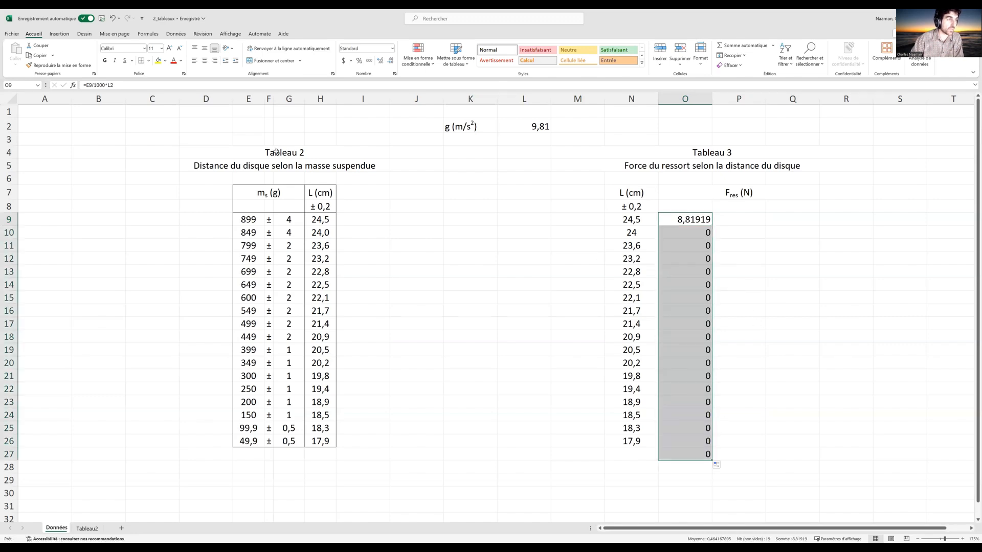
left_click(531, 141)
left_click(531, 155)
left_click(531, 178)
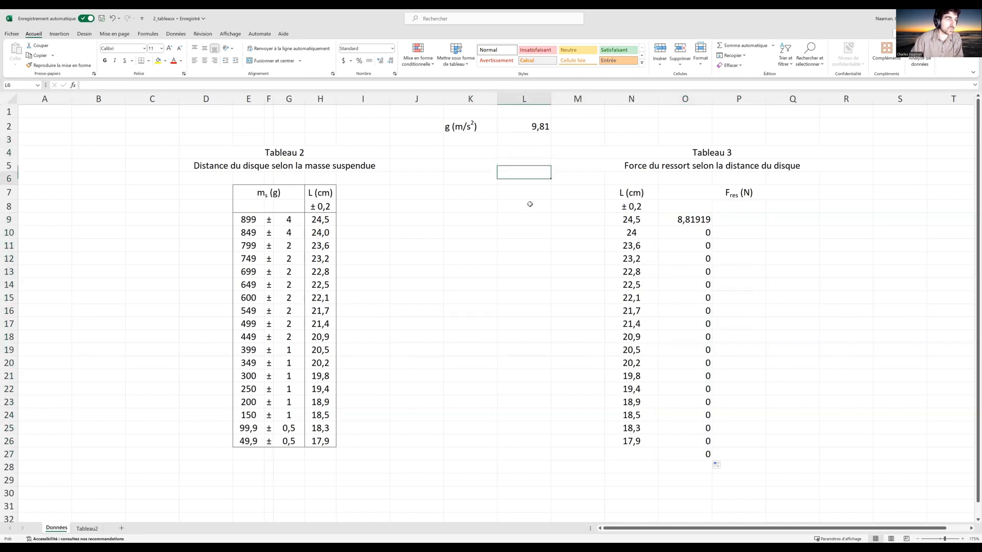
left_click(534, 260)
key("ctrl+z")
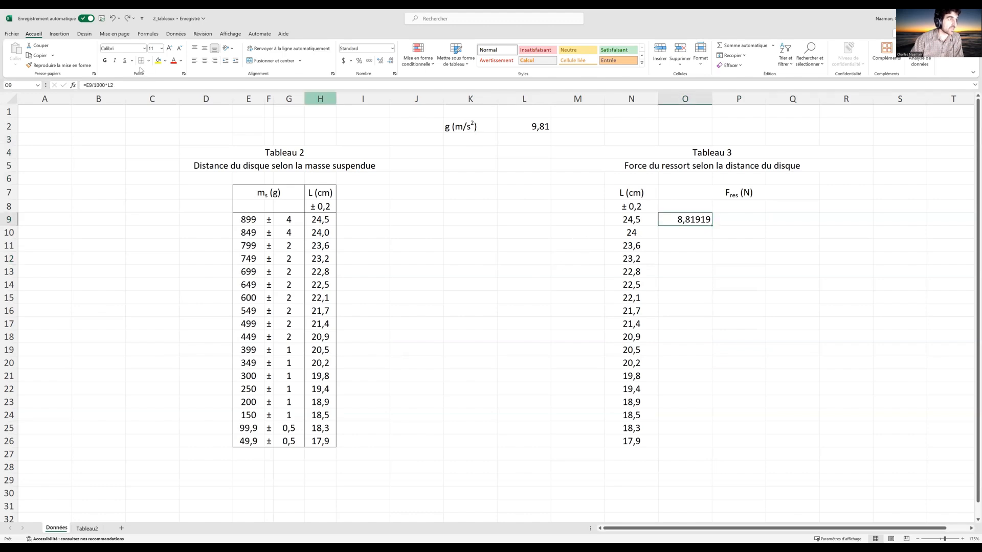
Change O9's formula to =E9/1000*$L$2 and fill it down the force column to O26
key("F2")
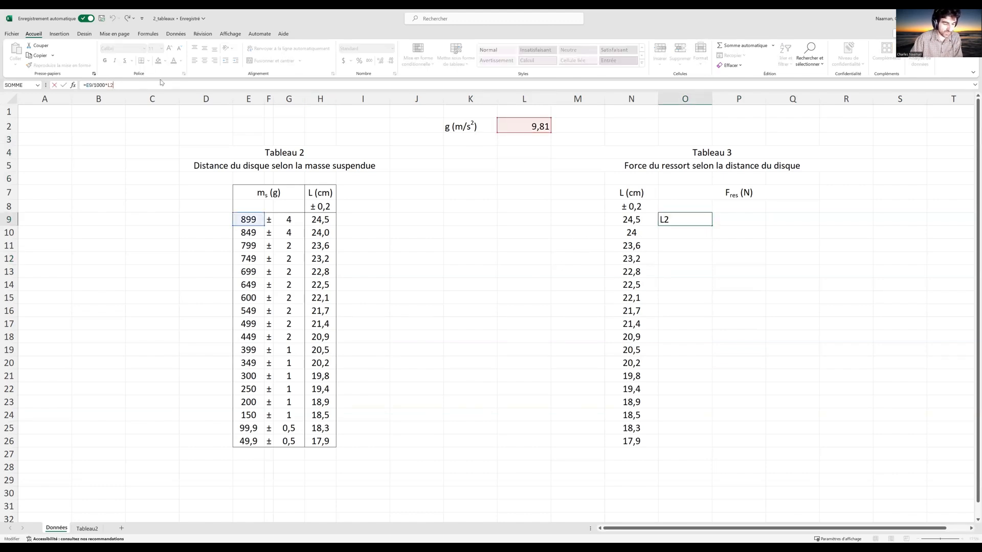
key("F4")
key("Return")
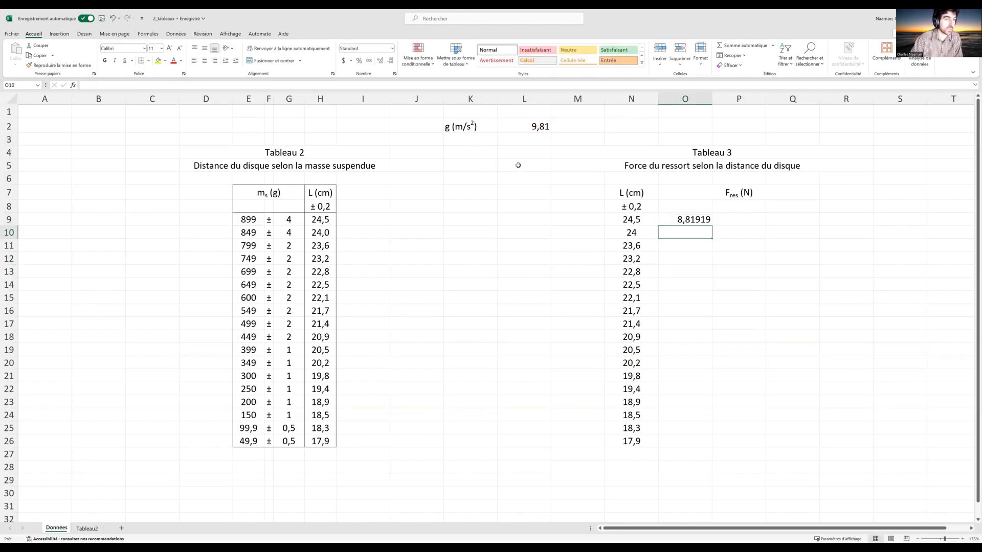
left_click(705, 220)
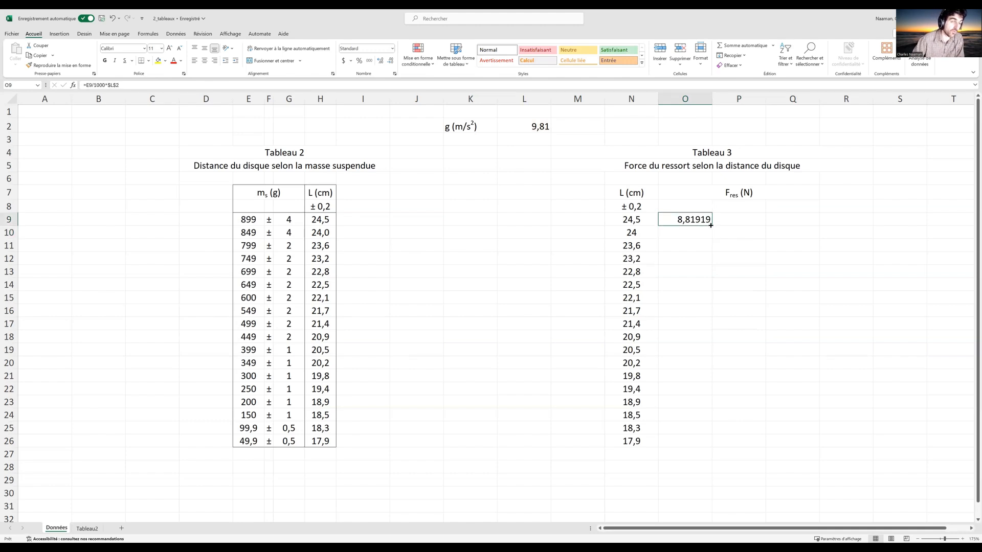
double_click(711, 225)
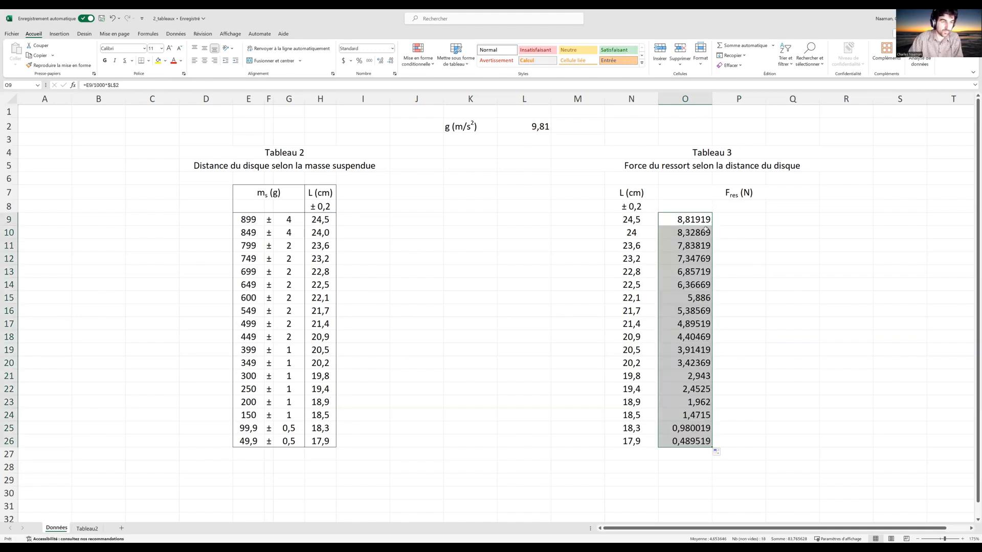
Copy the ± symbols from F9:F26 of Tableau 2 into P9:P26 of Tableau 3
left_click(724, 220)
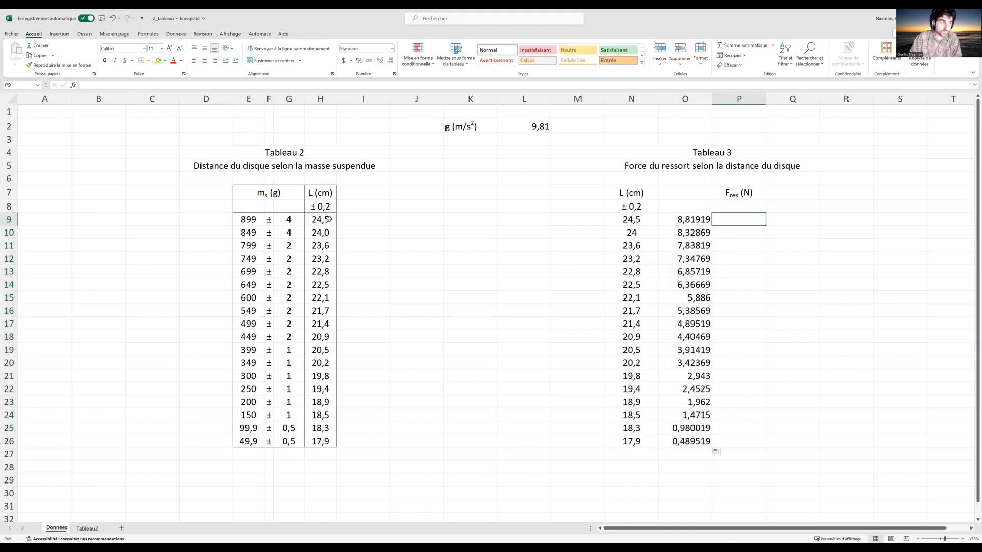
left_click_drag(266, 219, 269, 441)
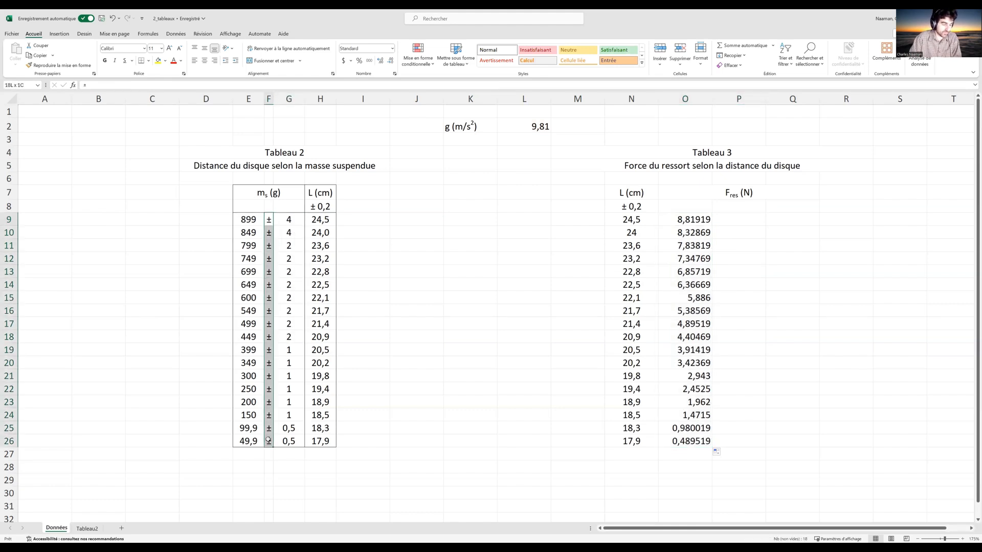
key("ctrl+c")
left_click(744, 221)
key("ctrl+v")
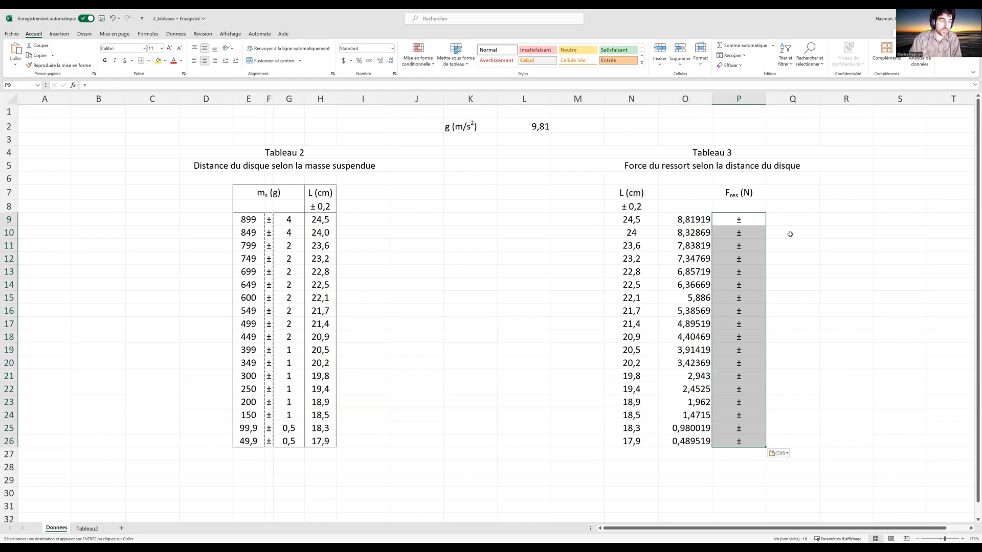
left_click(847, 284)
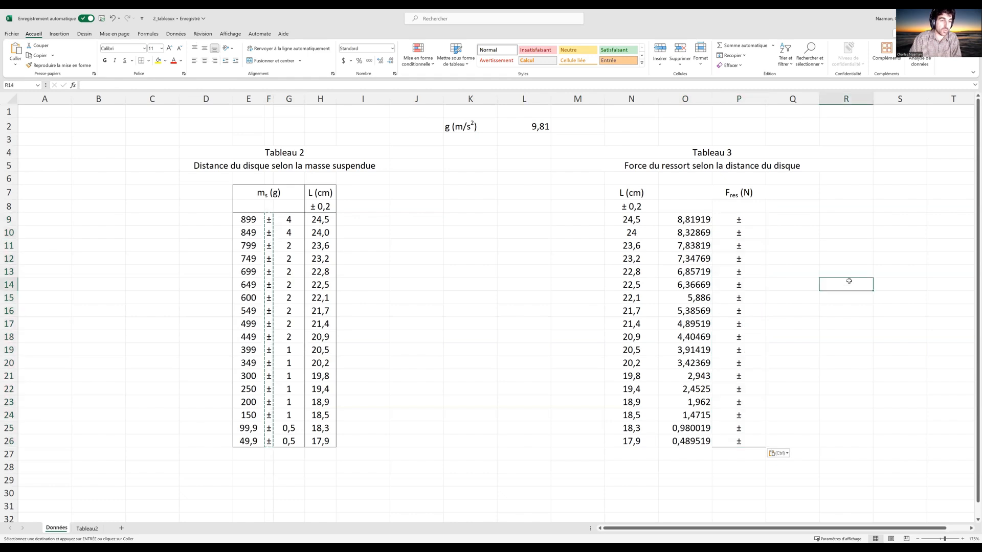
Format the distance and force values in N9:O26 of Tableau 3 to two decimal places
left_click(783, 219)
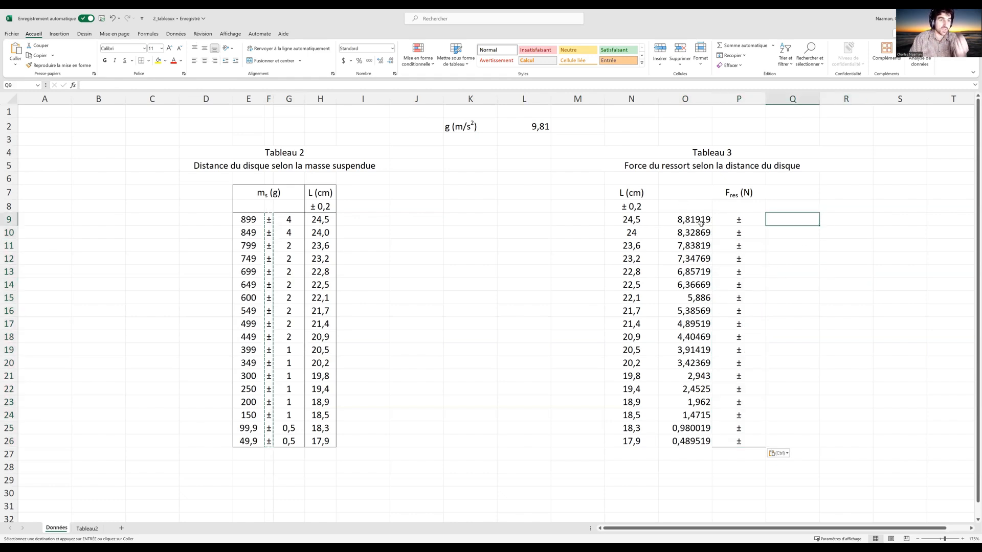
left_click_drag(628, 218, 688, 441)
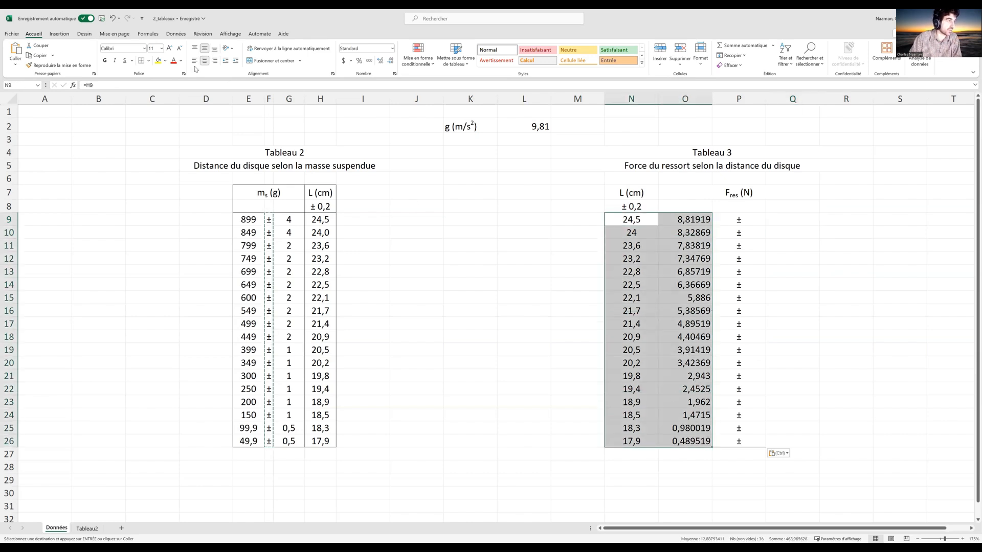
left_click(387, 62)
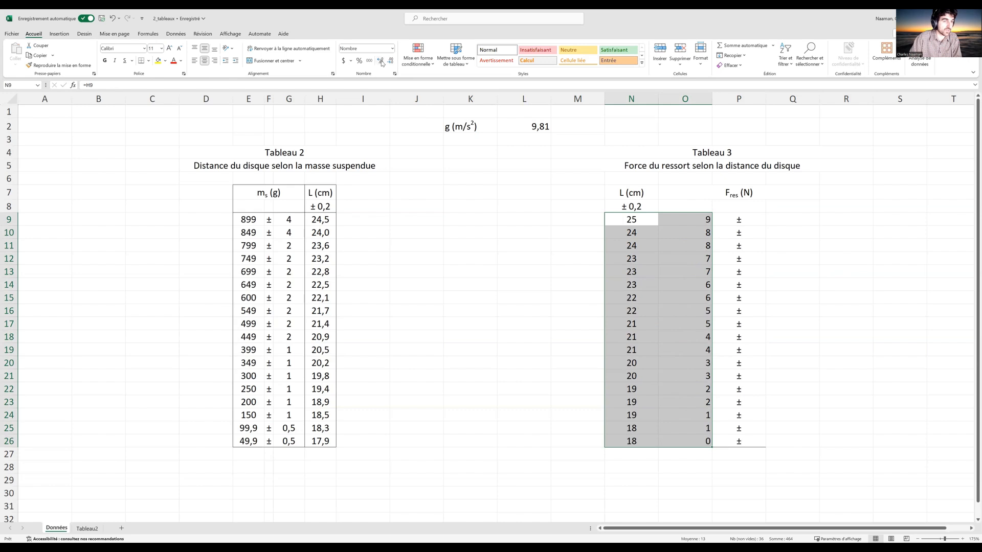
left_click(380, 61)
left_click(381, 60)
left_click(801, 253)
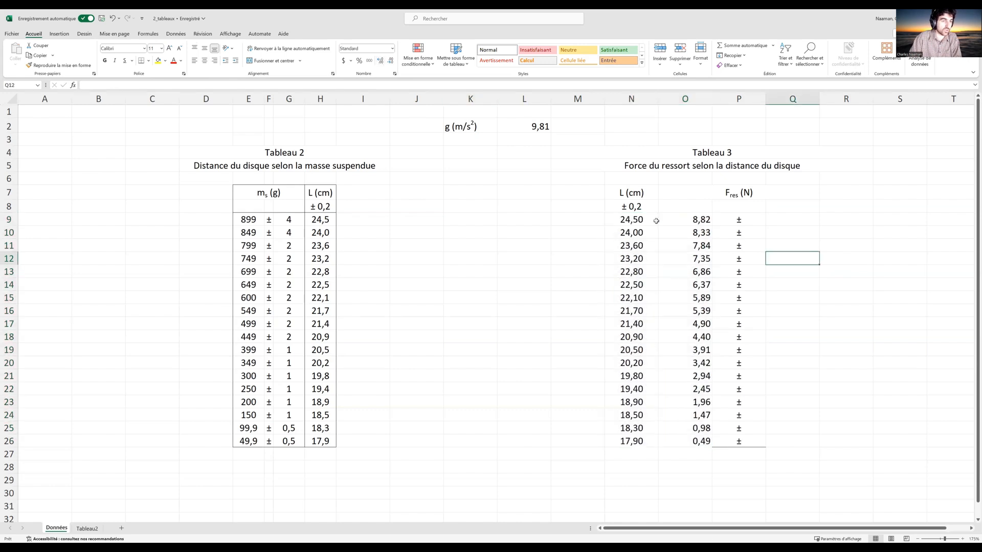
Reduce the distance values in N9:N26 of Tableau 3 to one decimal place
left_click_drag(632, 219, 632, 442)
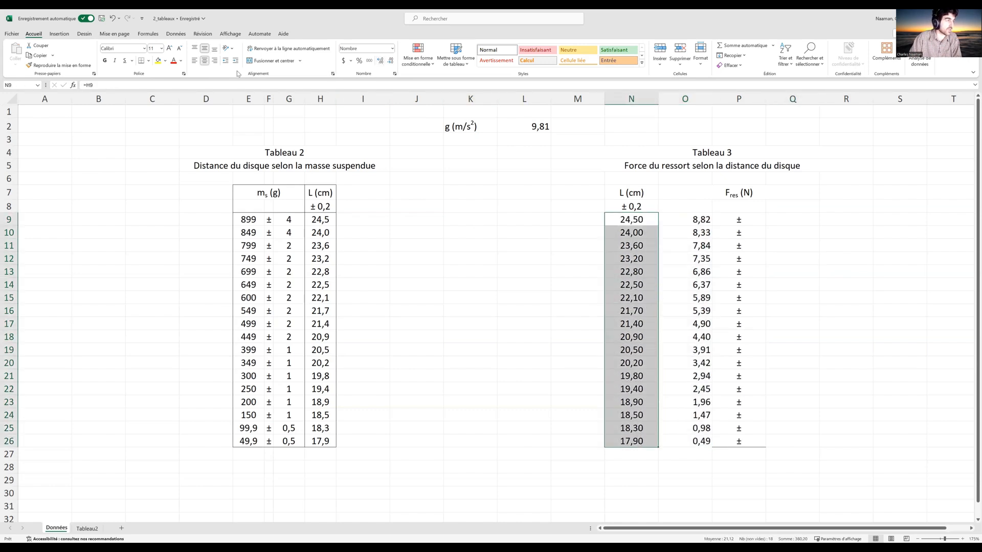
left_click(391, 62)
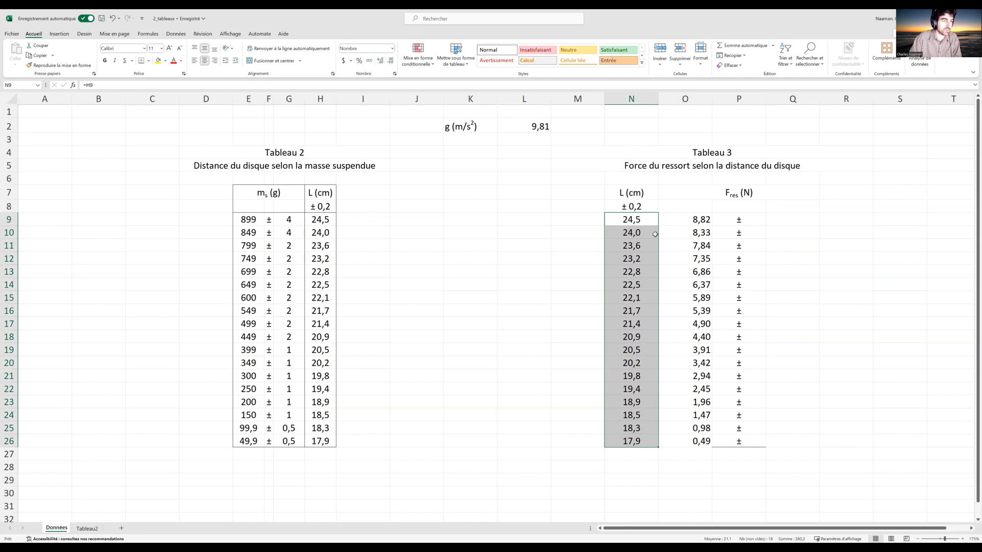
left_click(767, 247)
left_click(779, 221)
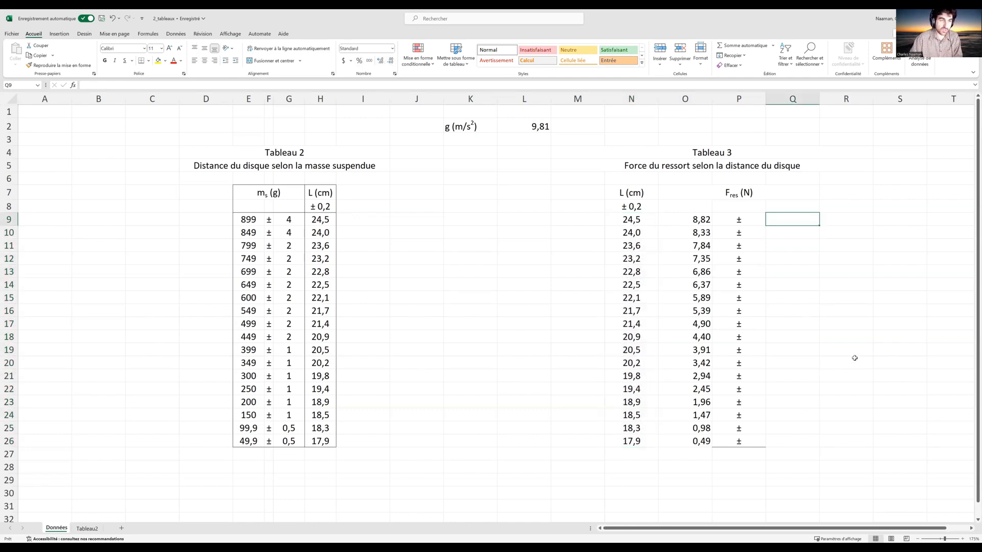
Enter the helper column headings Fresmax in S7 and Fresmin in T7, beside Tableau 3
scroll(804, 328, "down", 1, "ctrl")
scroll(780, 299, "down", 2, "ctrl")
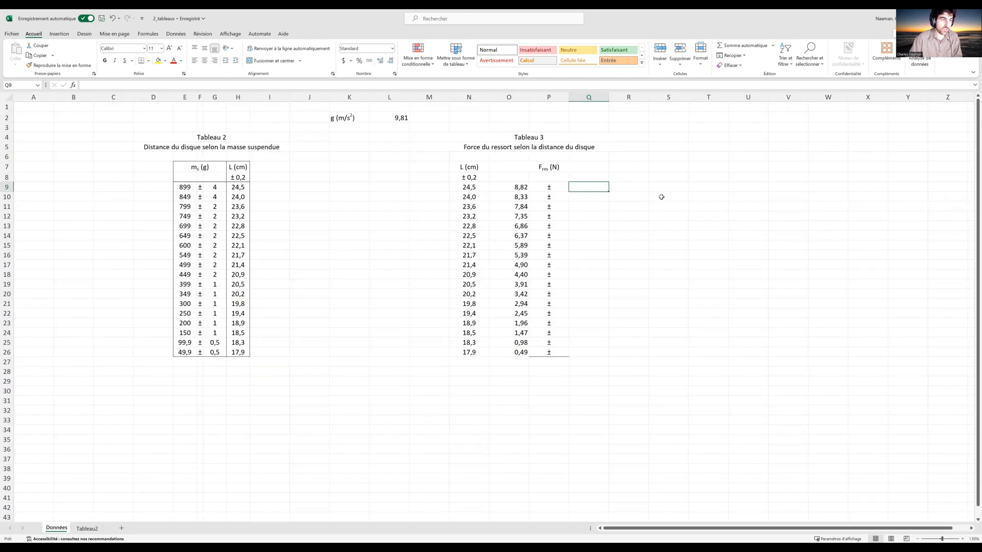
left_click(663, 167)
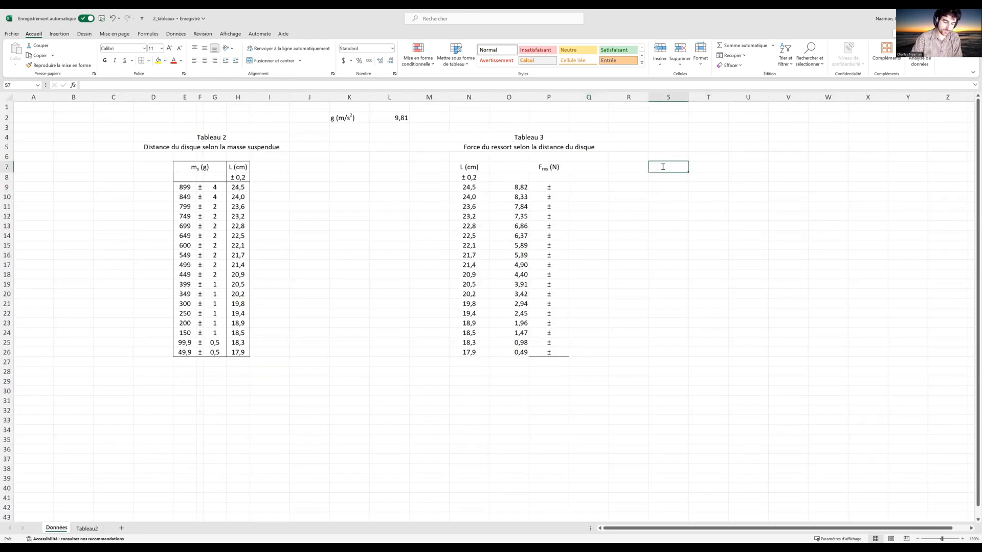
type("Fres")
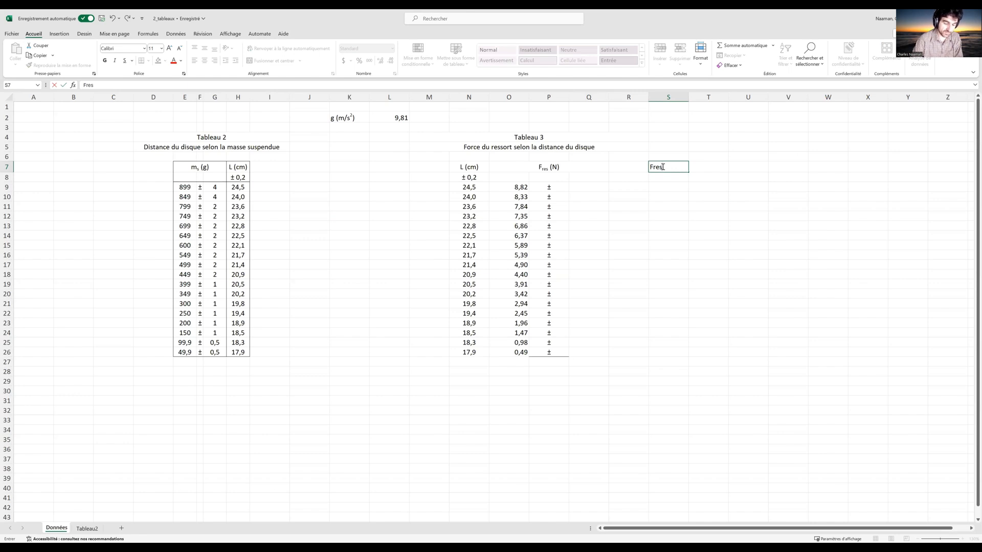
type("max")
key("Return")
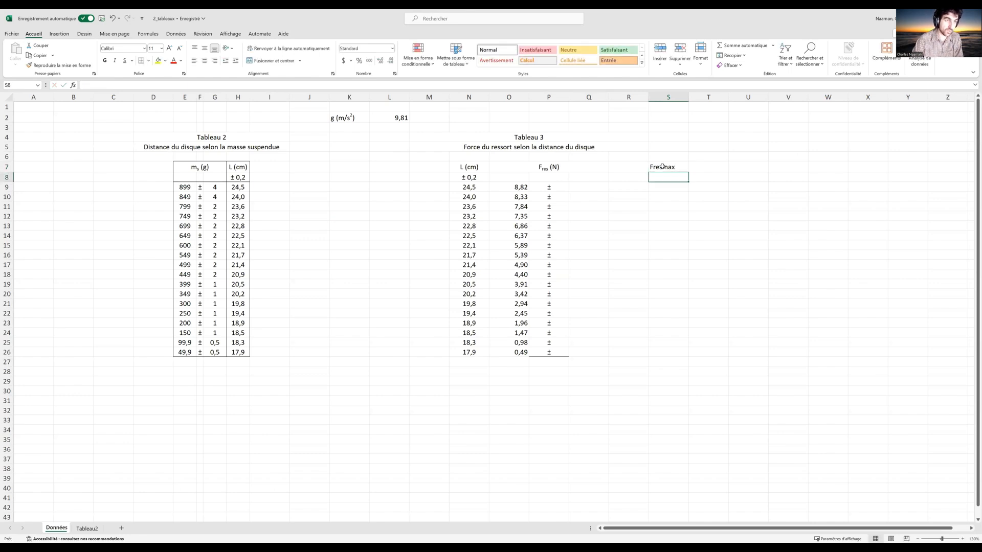
key("Up")
key("Right")
type("F")
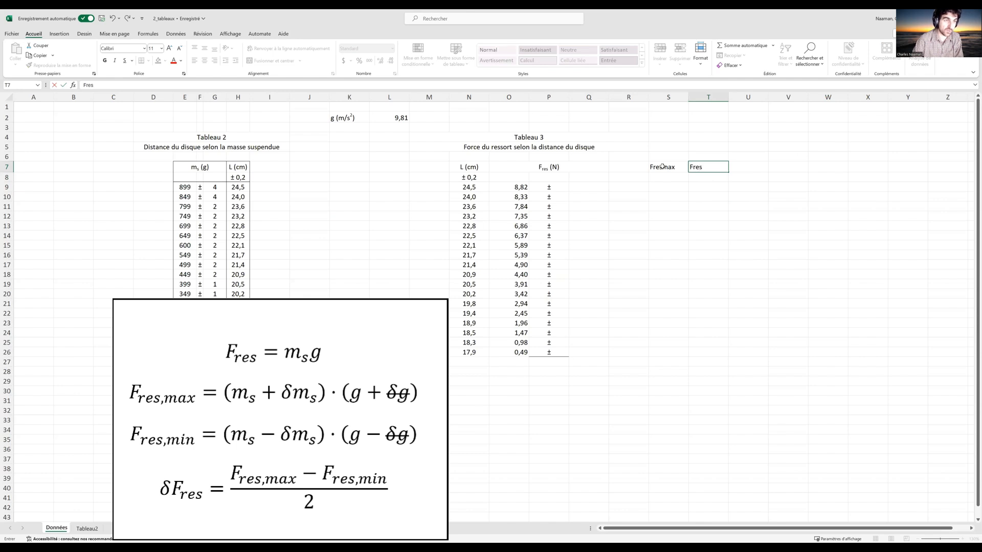
type("resmin")
key("Return")
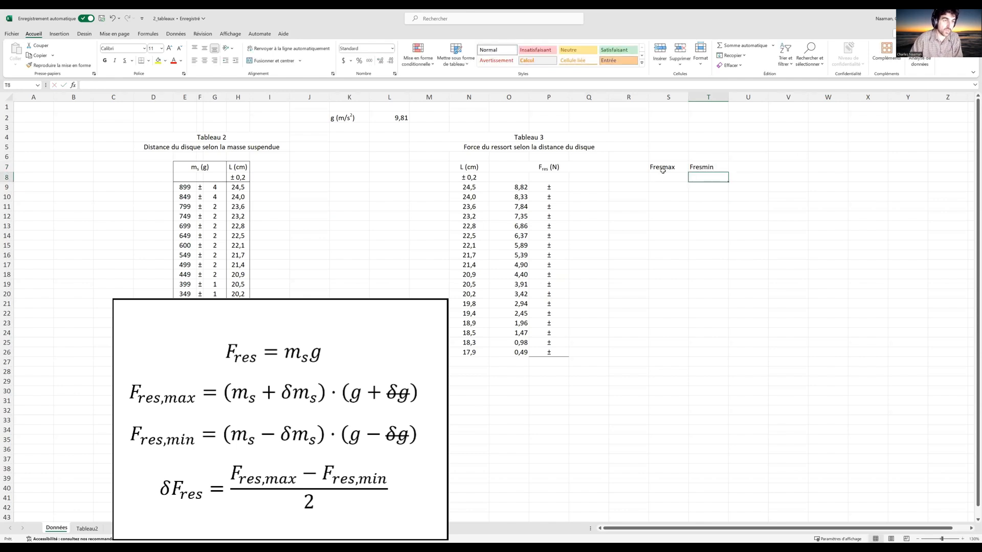
Change the heading in S7 to Fres,max and format "res,max" as subscript
left_click(663, 166)
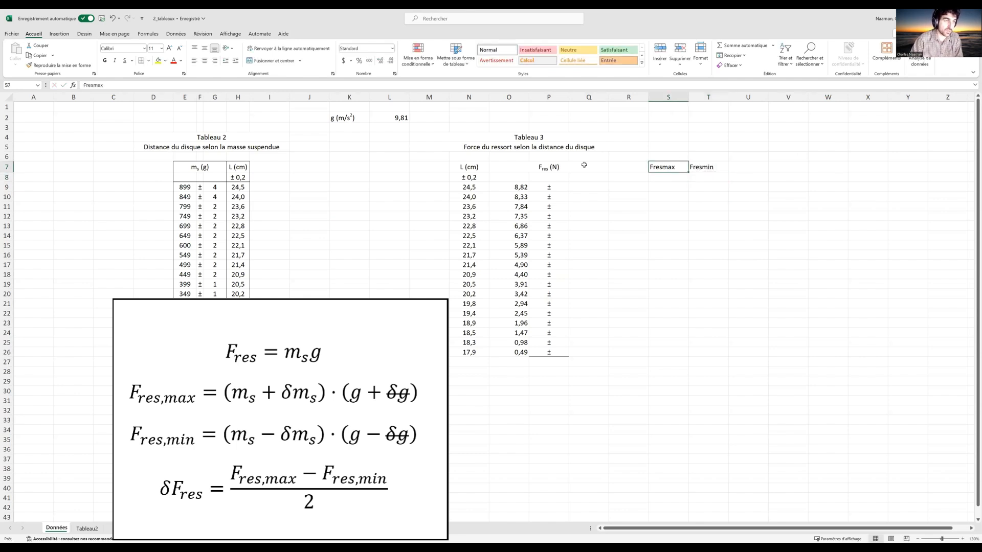
left_click(97, 85)
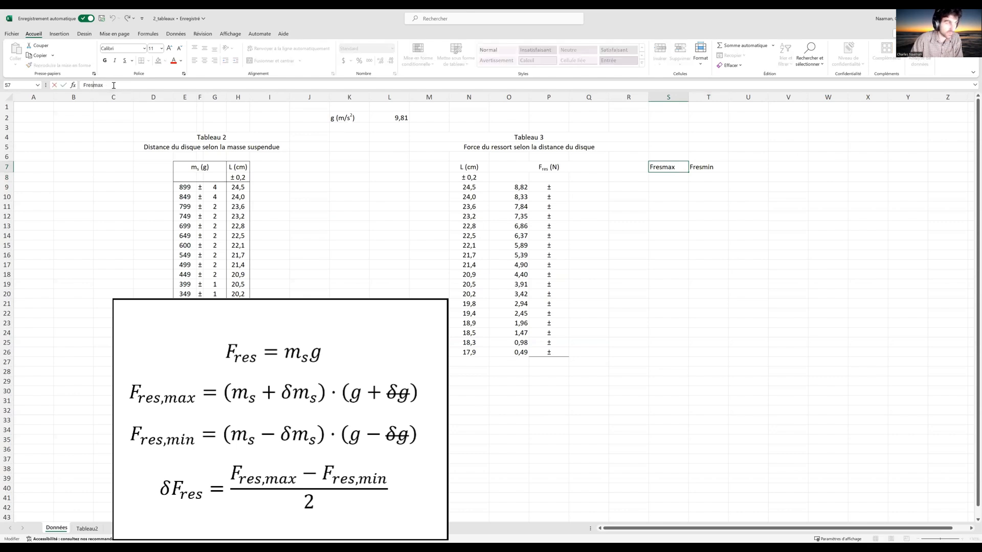
type(",")
left_click_drag(105, 85, 83, 84)
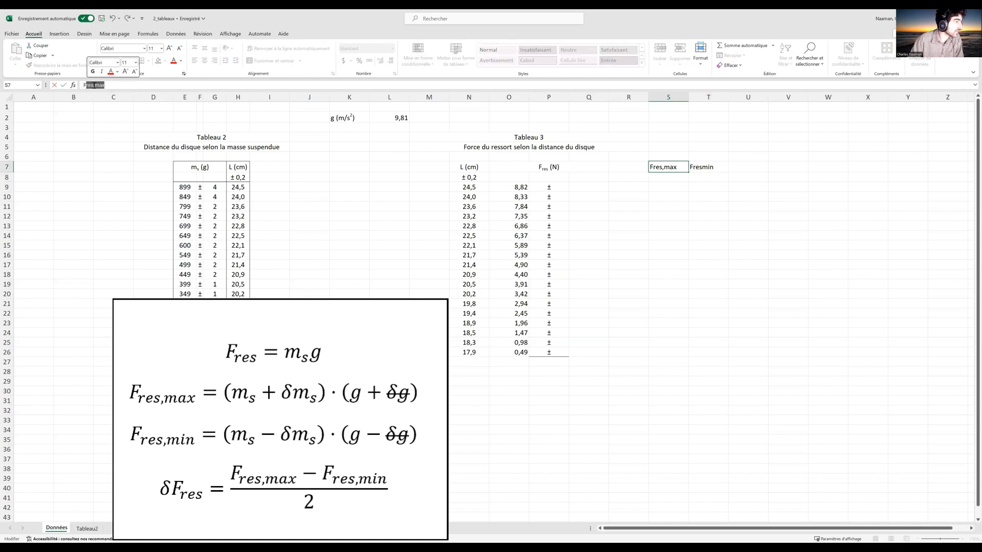
right_click(94, 85)
left_click(117, 157)
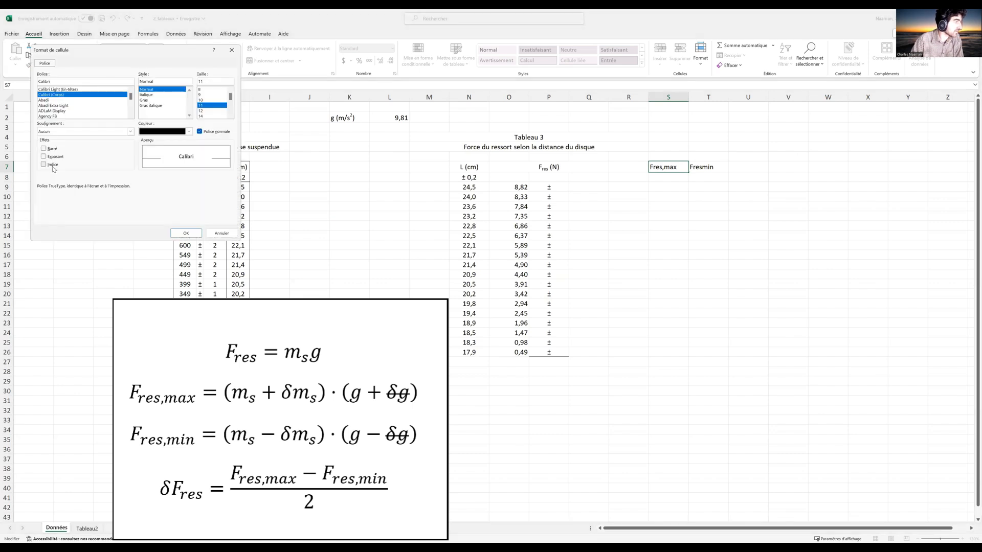
left_click(45, 167)
left_click(192, 234)
Change the heading in T7 to Fres,min and format "res,min" as subscript
left_click(705, 167)
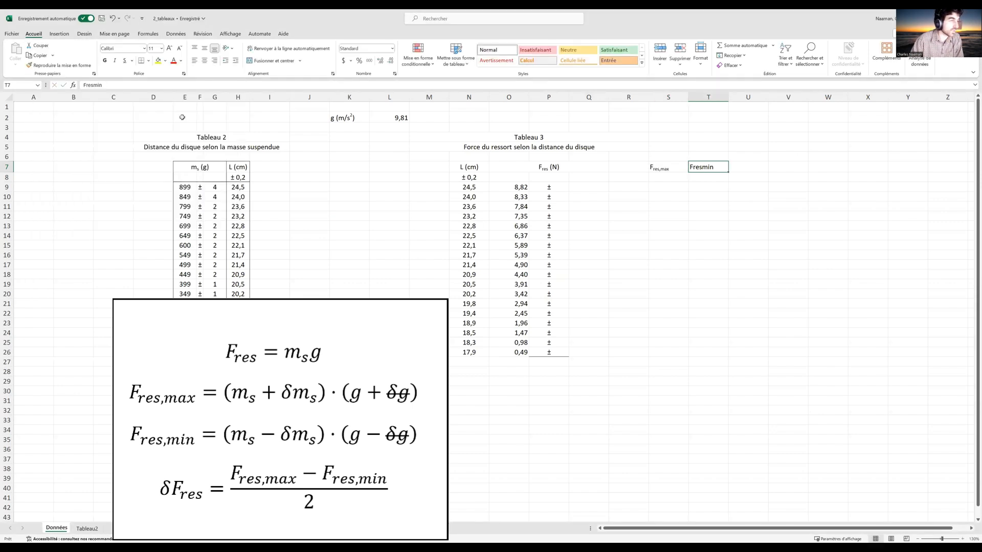
left_click_drag(86, 86, 105, 85)
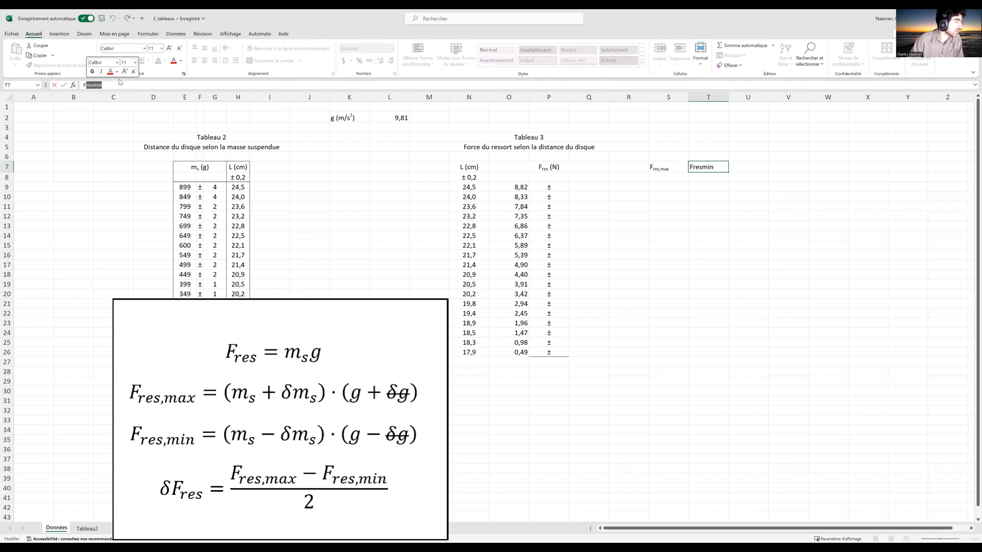
left_click(101, 85)
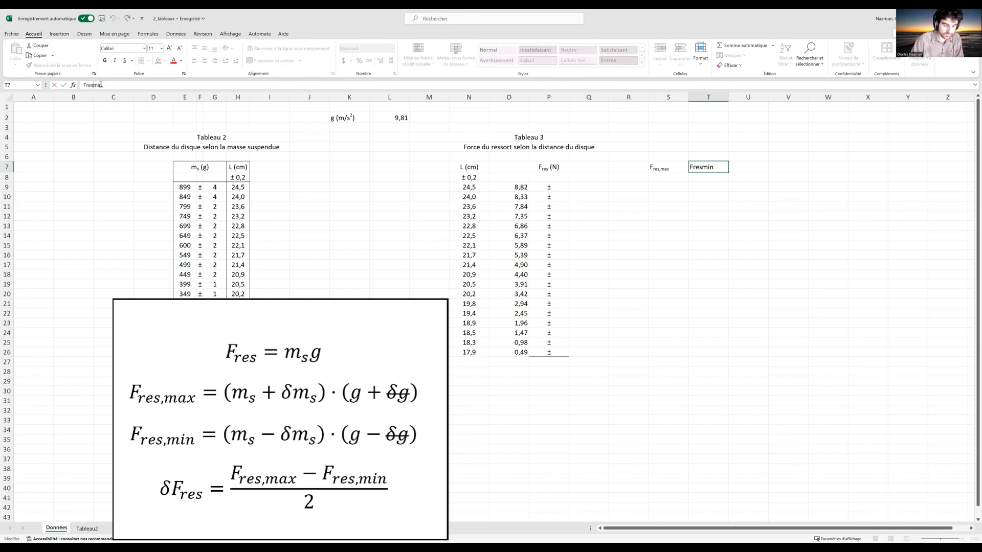
type(",")
left_click_drag(107, 86, 87, 85)
right_click(92, 86)
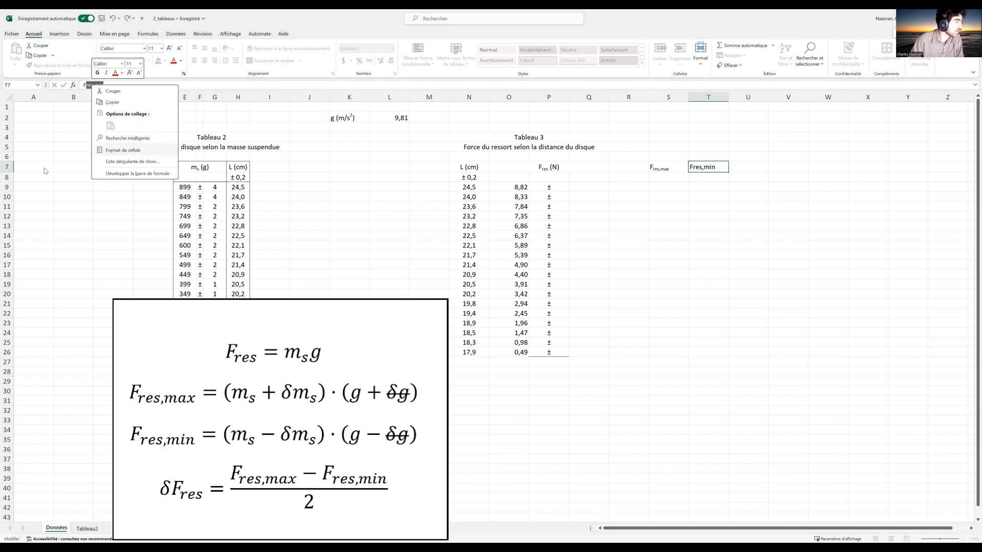
left_click(123, 150)
left_click(176, 232)
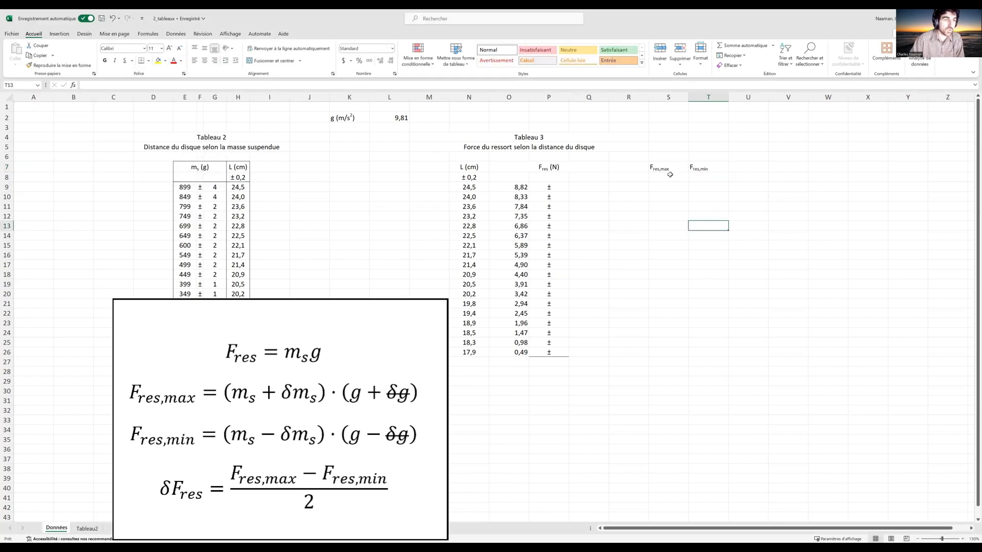
Enter the maximum force formula =(E9+G9)/1000*$L$2 in S9, with an absolute reference to g
left_click(685, 180)
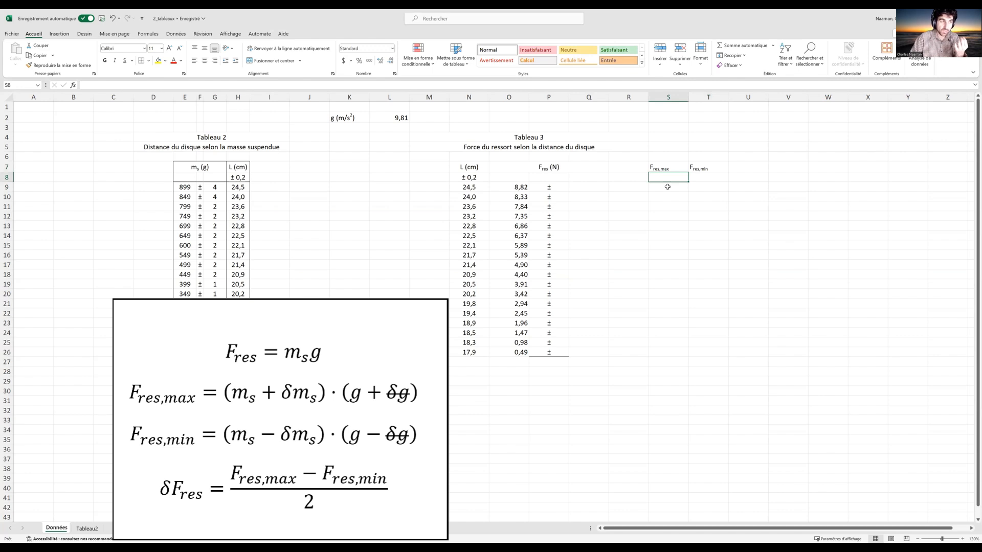
left_click(675, 187)
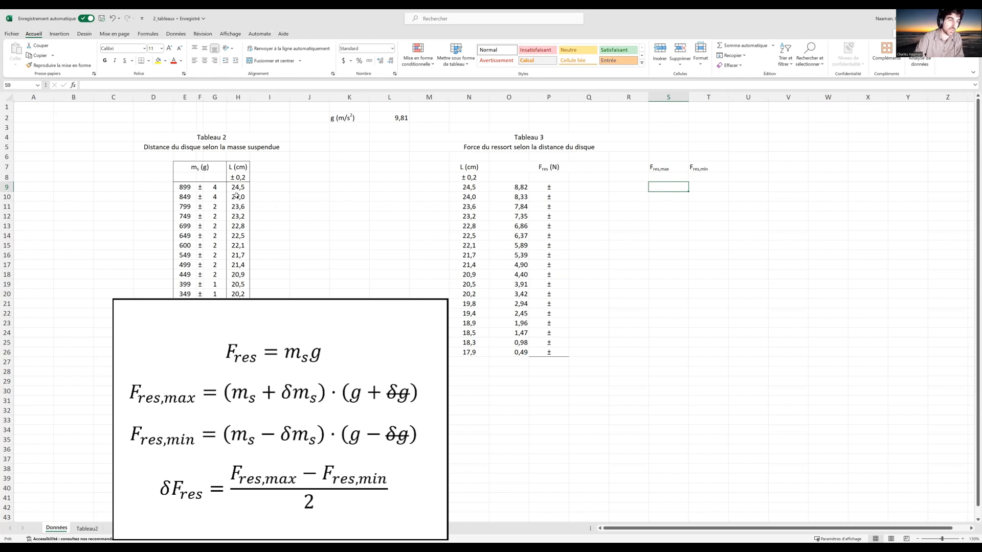
type("=(")
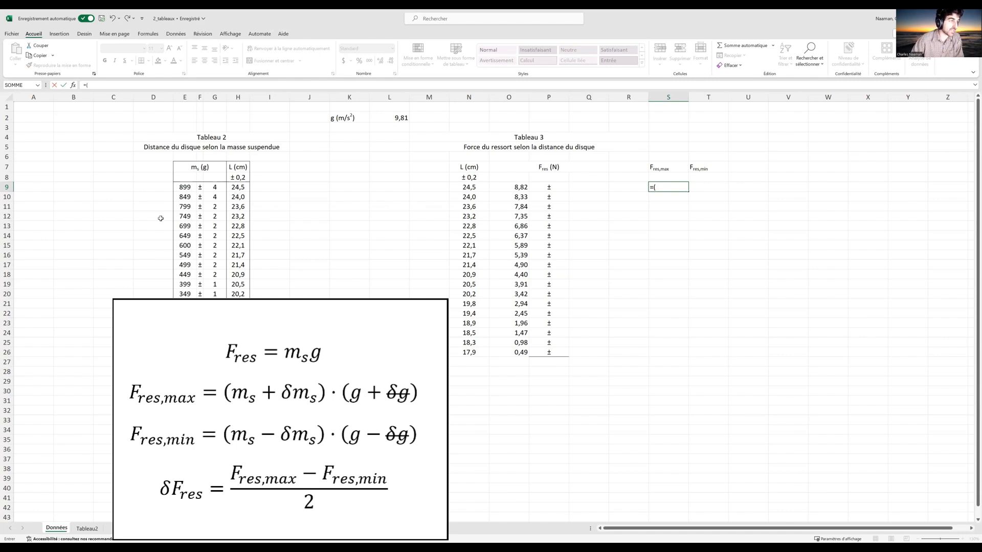
left_click(187, 187)
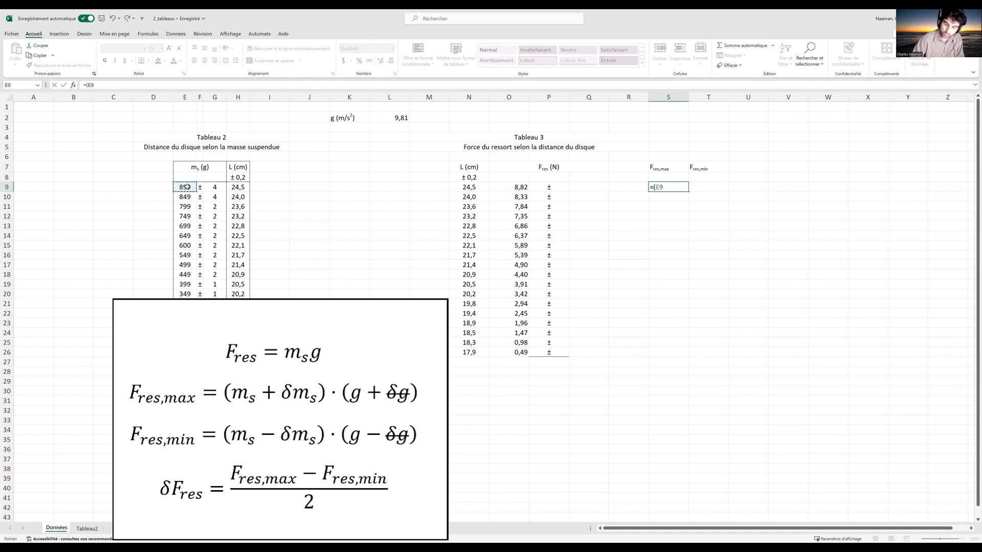
left_click(218, 187)
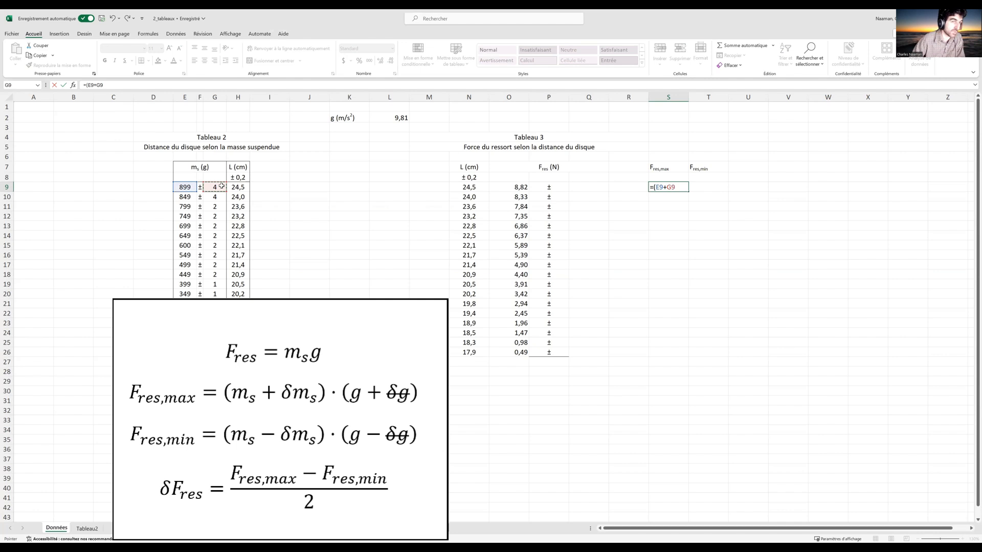
type(")/")
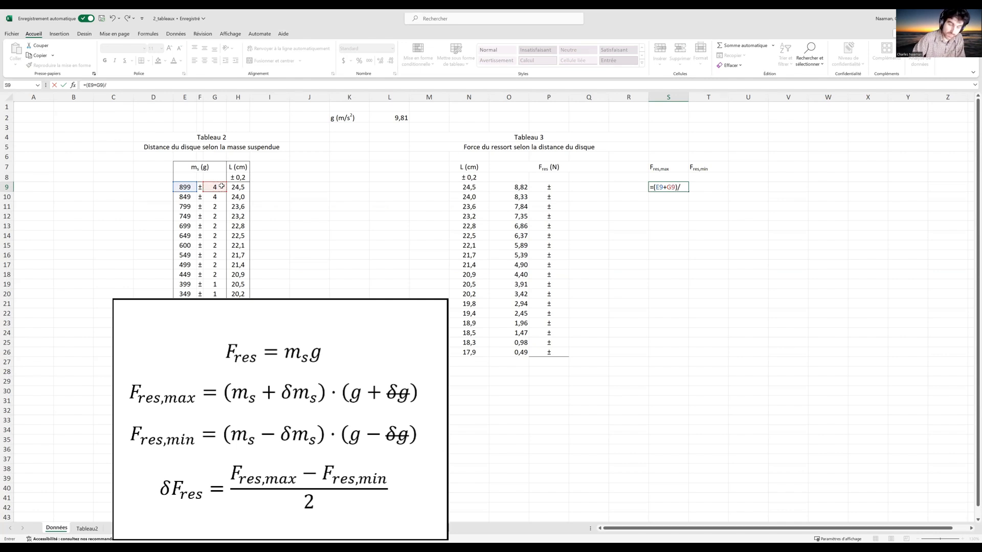
type("1000*(")
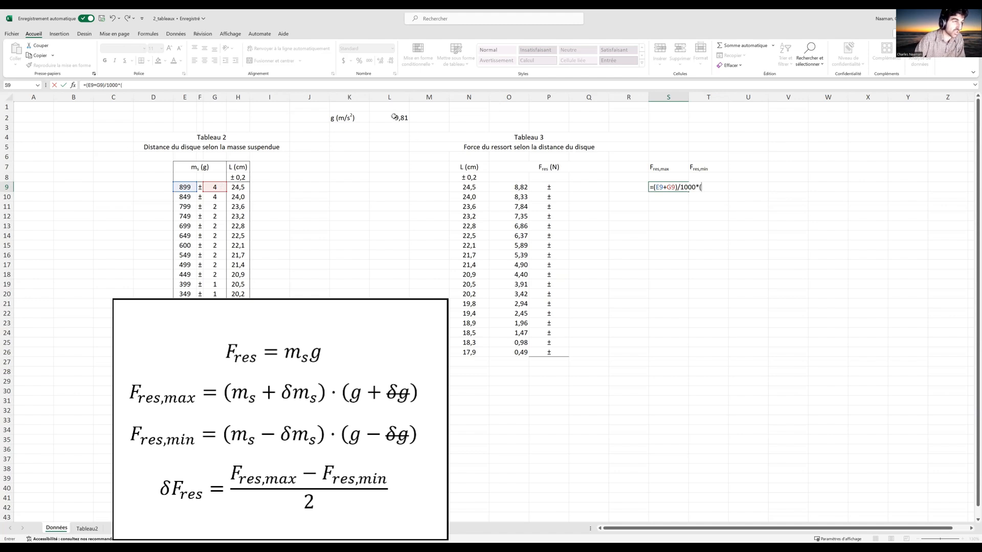
left_click(400, 117)
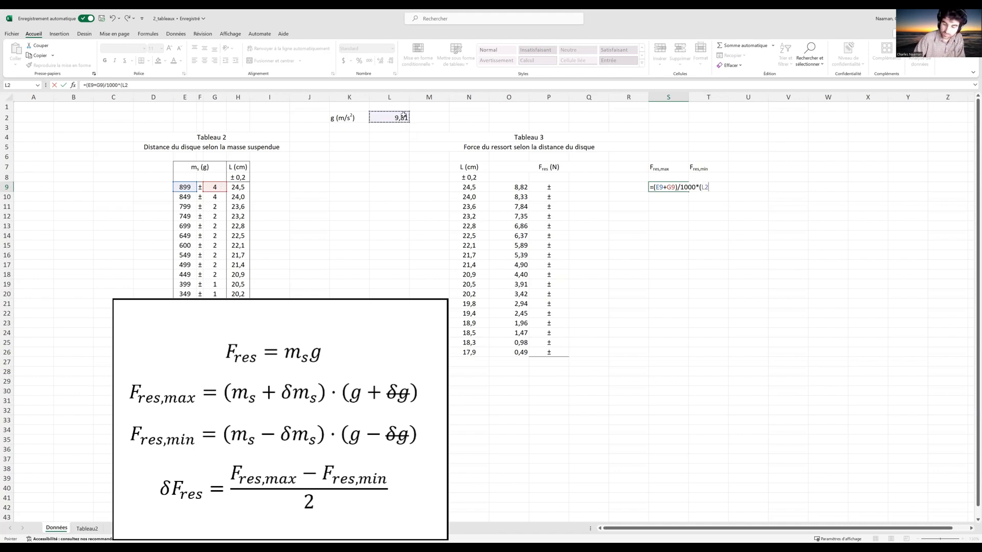
type("+")
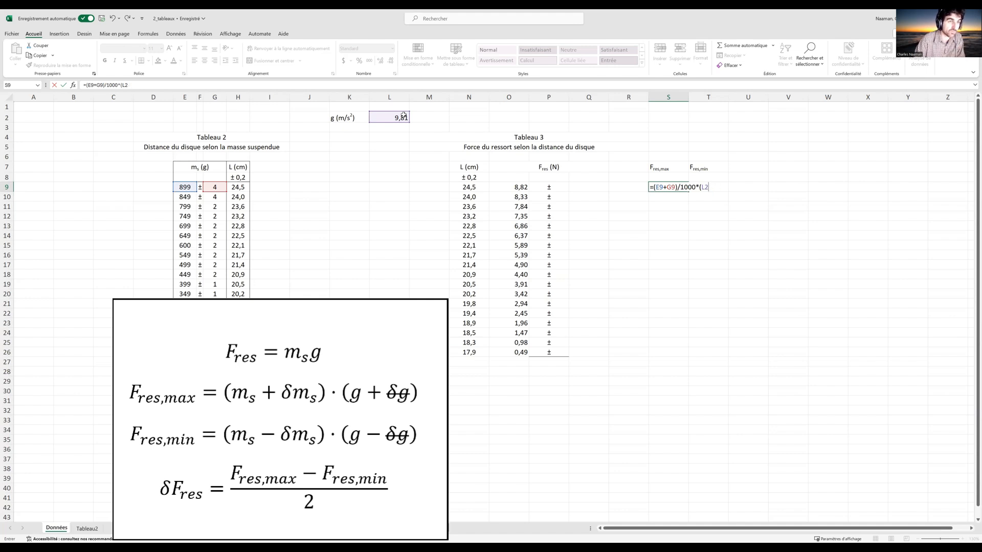
key("BackSpace")
key("BackSpace")
key("BackSpace")
left_click(402, 117)
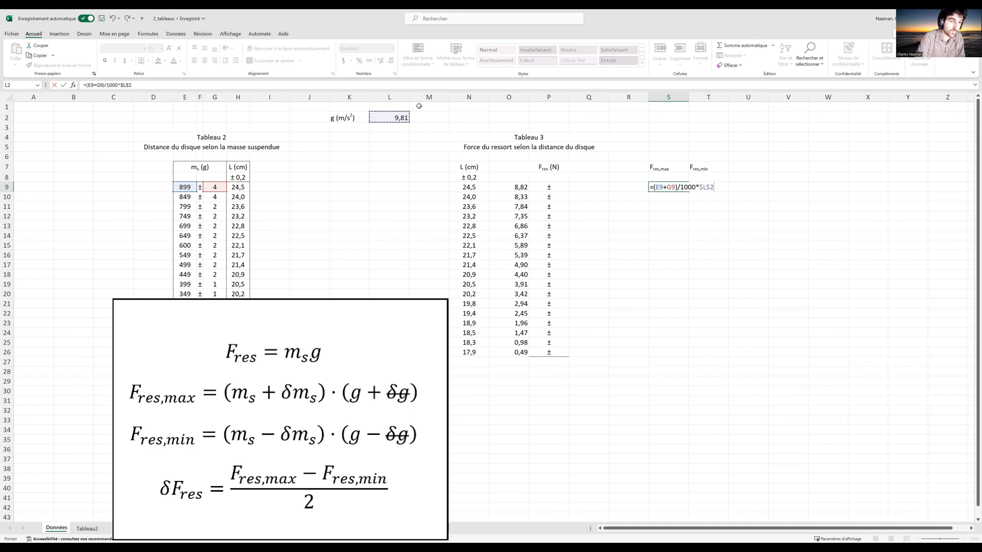
key("Return")
Fill the maximum force formula from S9 down to S26
key("Up")
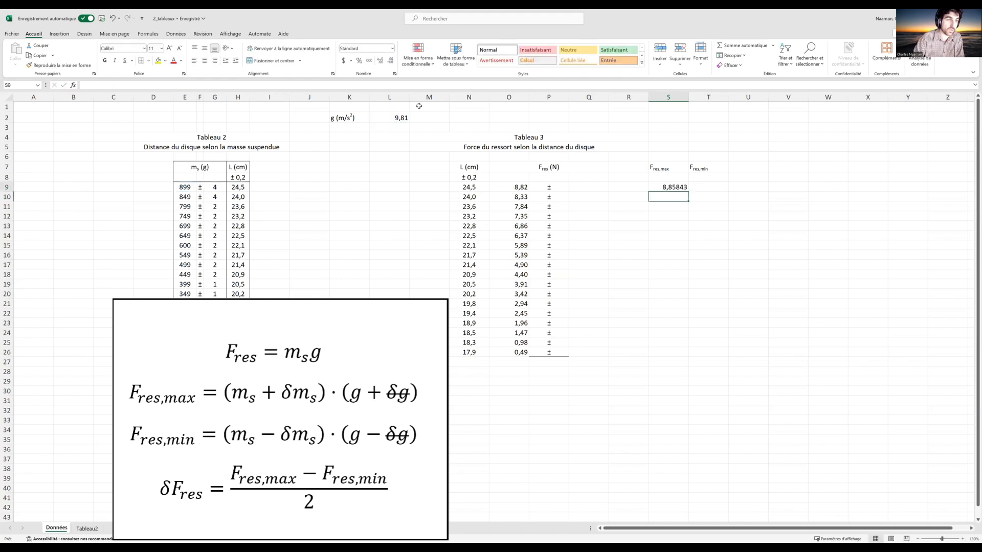
left_click_drag(690, 193, 685, 356)
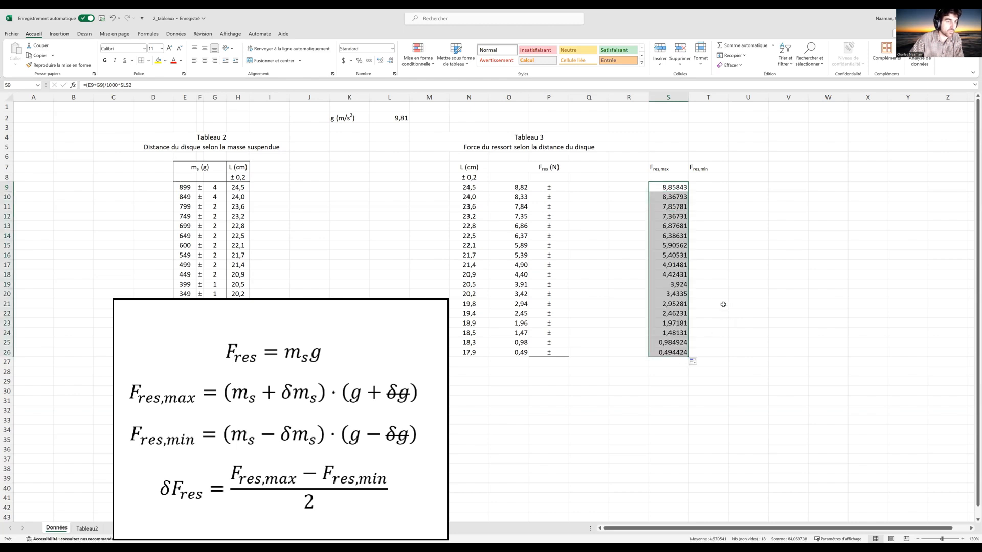
left_click(708, 188)
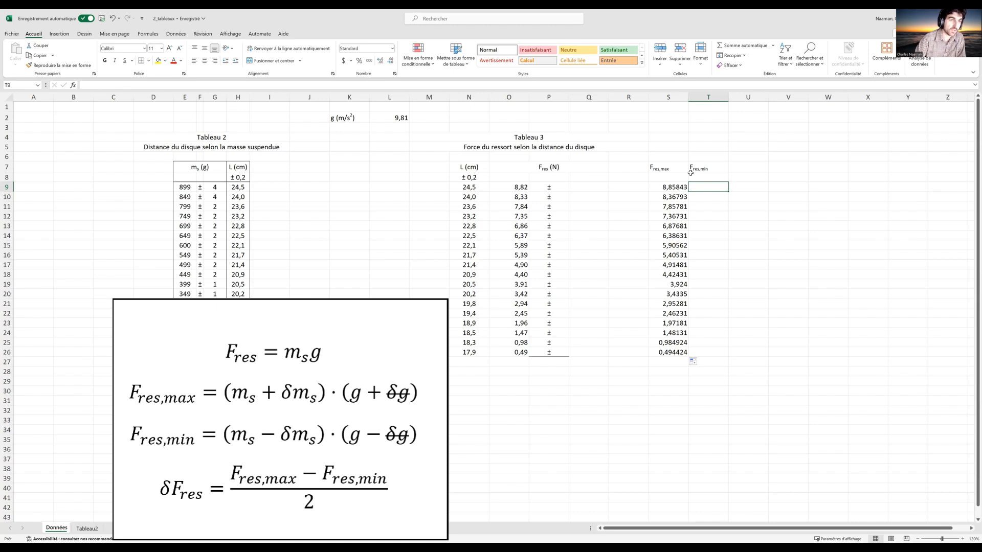
Enter the minimum force formula =(E9-G9)/1000*$L$2 in T9, adapted from S9, and fill it down to T26
left_click(678, 187)
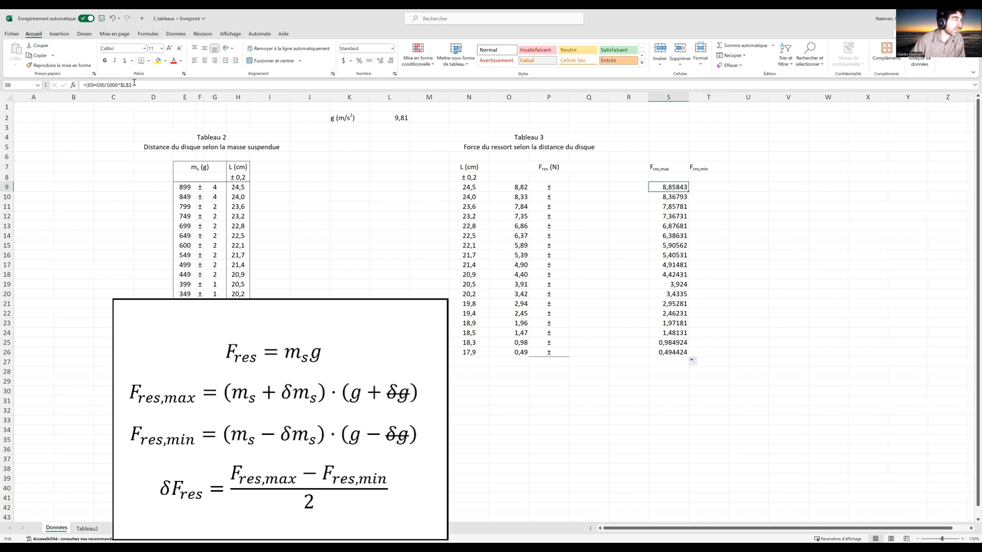
left_click_drag(134, 83, 84, 87)
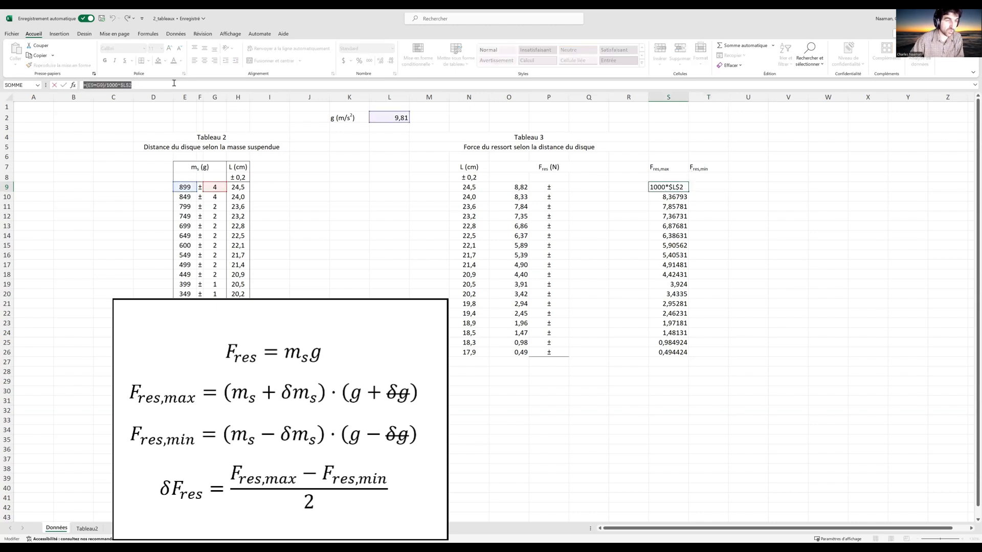
key("Escape")
left_click(708, 187)
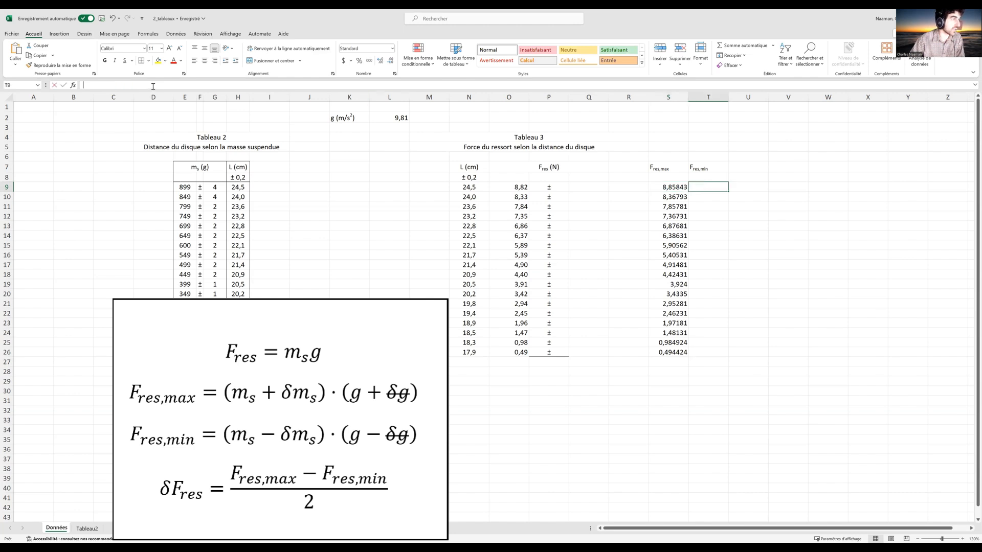
left_click(148, 87)
key("ctrl+v")
left_click(98, 85)
key("BackSpace")
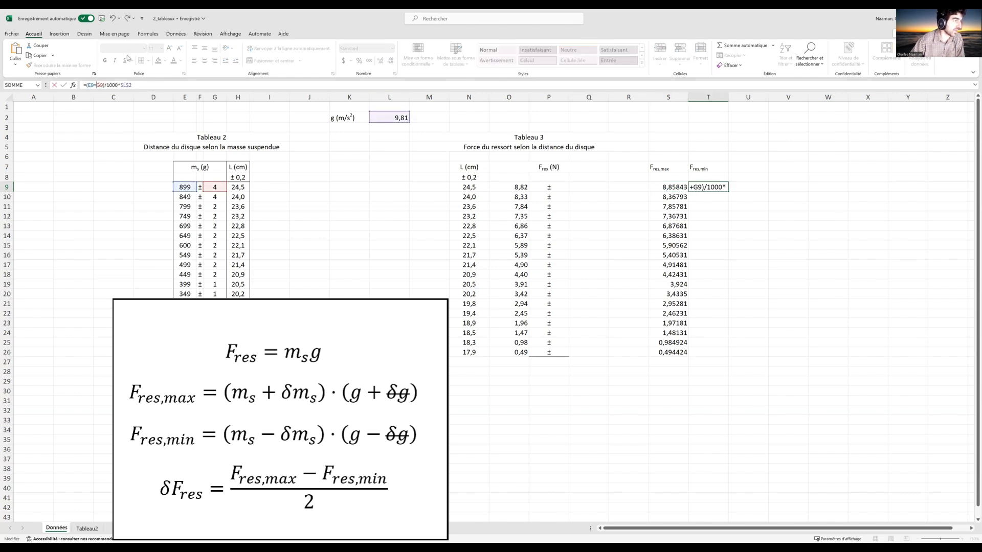
type("-")
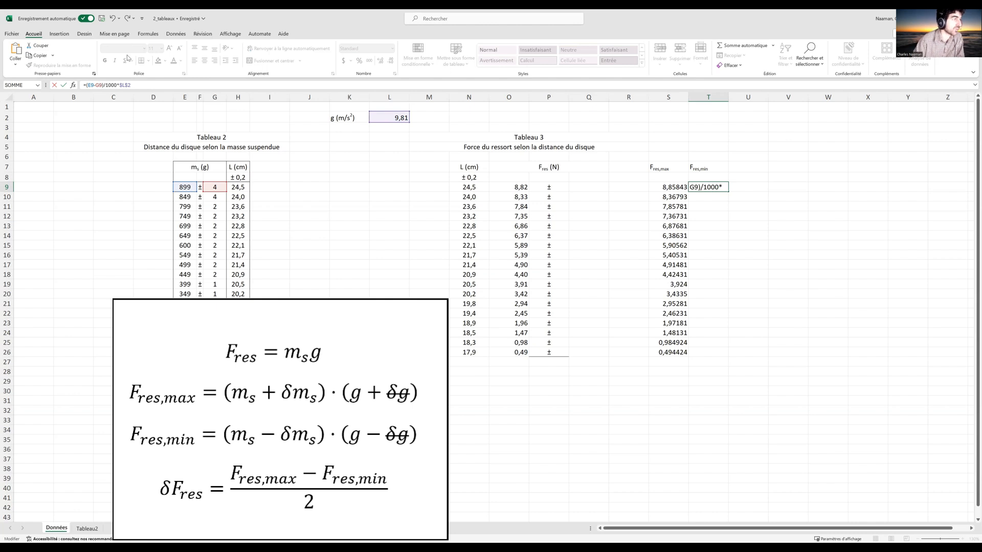
key("Return")
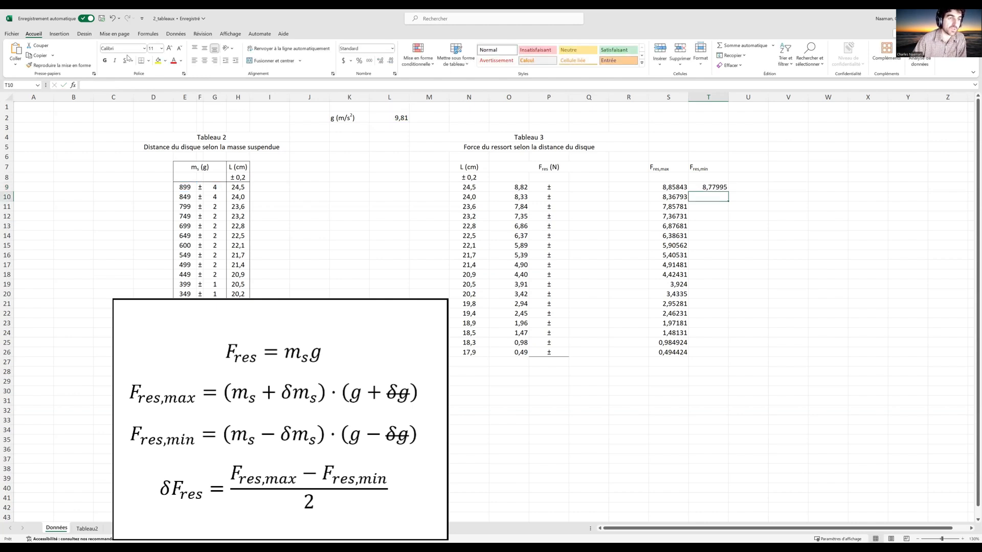
left_click(709, 188)
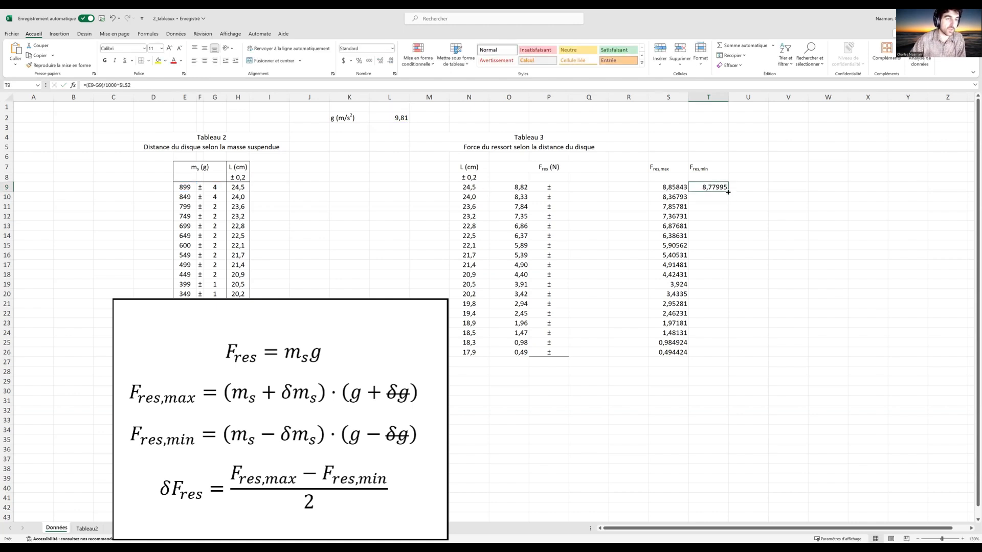
double_click(728, 192)
Reduce the maximum and minimum forces in S9:T26 to one decimal place
left_click_drag(660, 188, 718, 353)
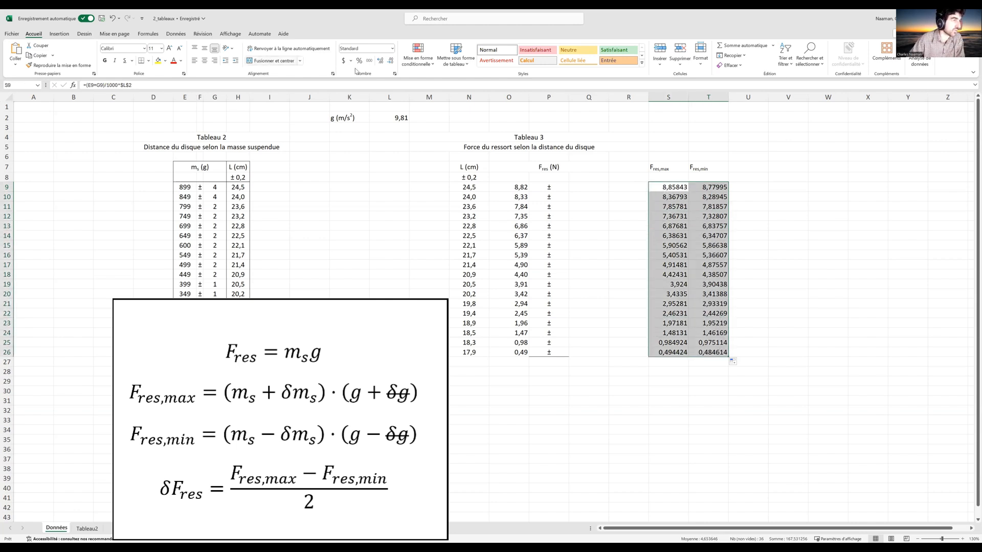
left_click(390, 62)
left_click(391, 63)
left_click(390, 62)
left_click(390, 62)
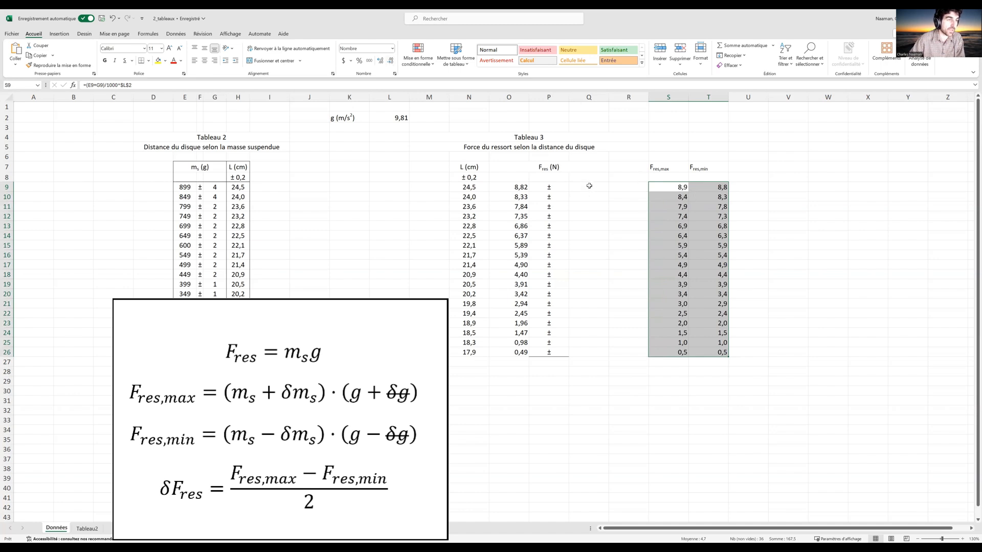
left_click(589, 186)
left_click(683, 188)
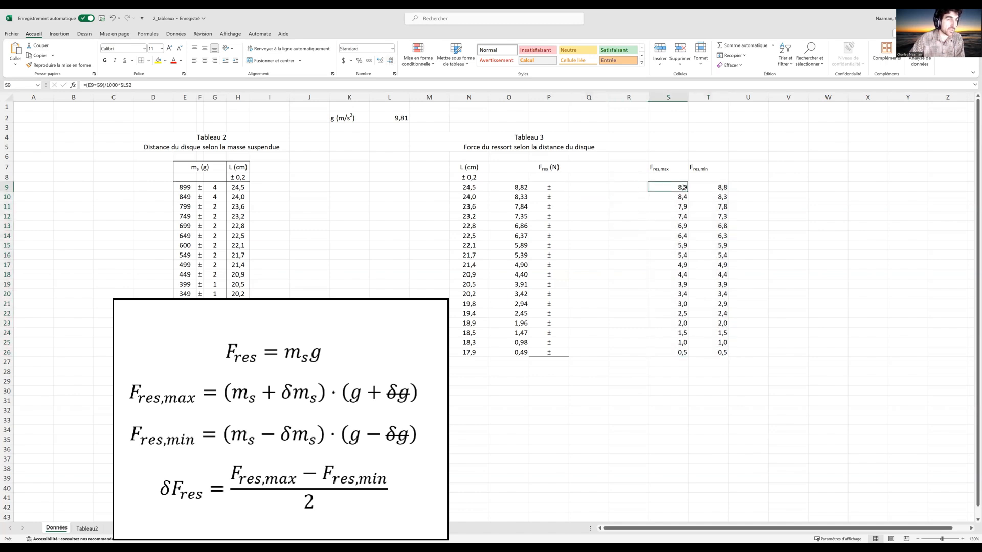
left_click(381, 64)
left_click(381, 64)
left_click(382, 64)
key("ctrl+z")
key("ctrl+z")
key("ctrl+z")
Display the maximum and minimum forces in S9:T26 with two decimal places
left_click_drag(676, 188, 719, 353)
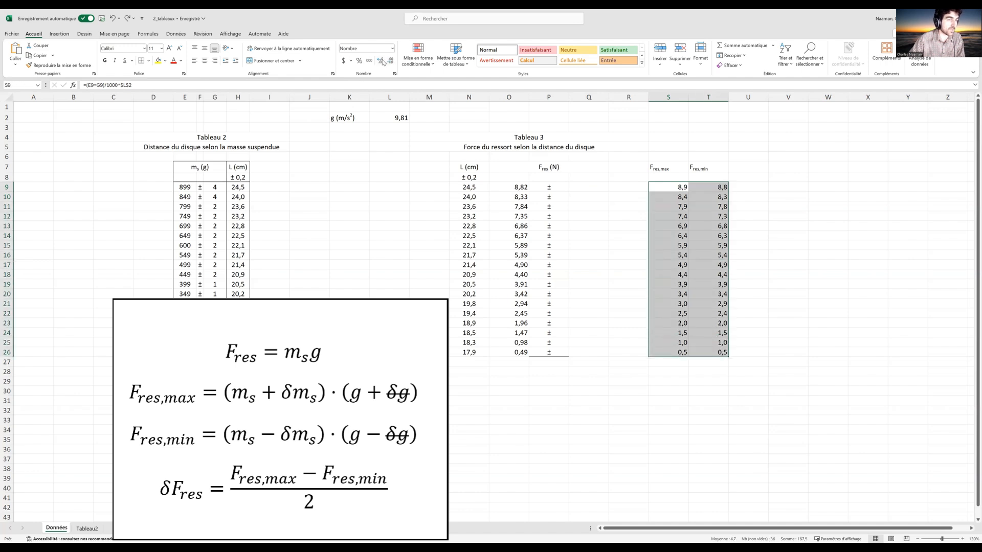
left_click(381, 64)
left_click(772, 219)
Enter the force uncertainty formula =(S9-T9)/2 in Q9 and fill it down to Q26
left_click(589, 187)
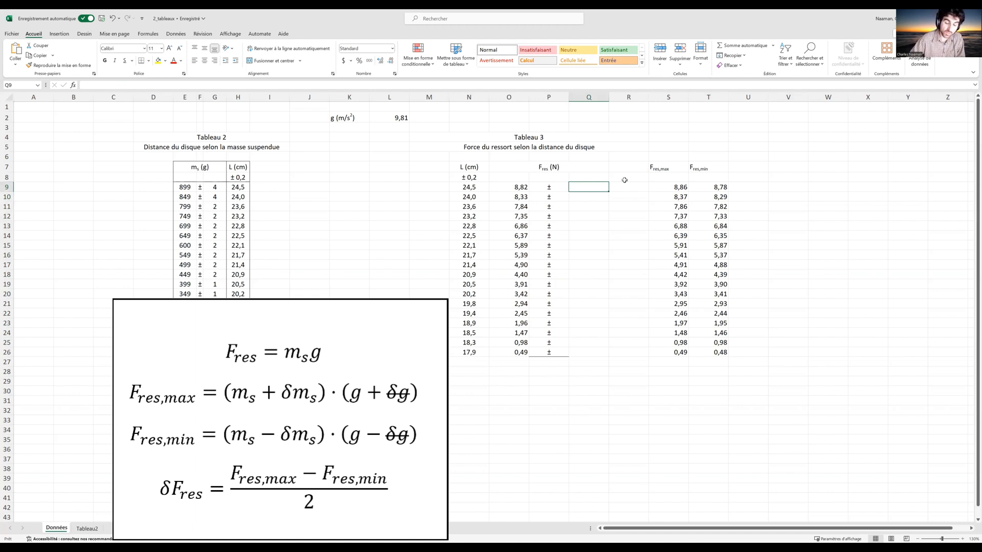
type("=")
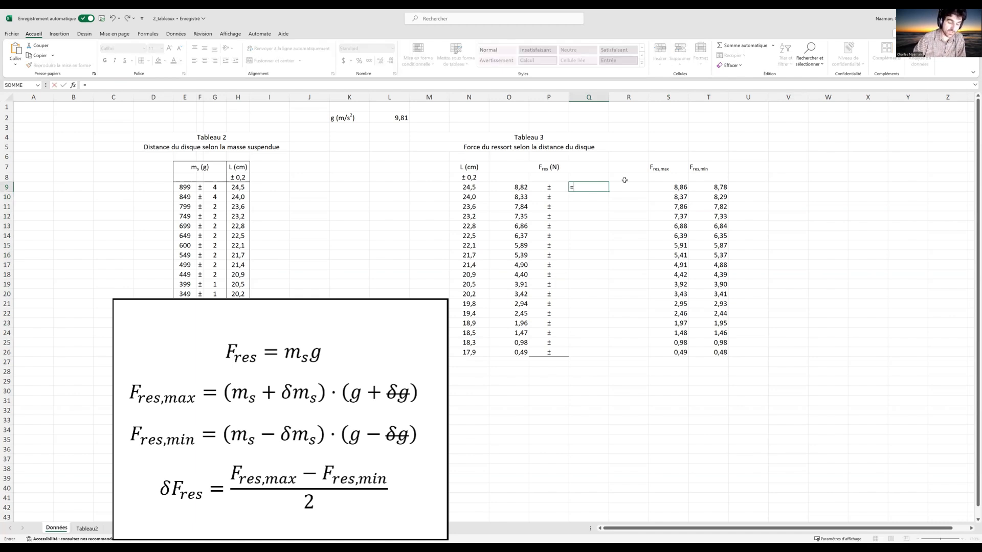
type("(")
key("Right")
key("Right")
key("Right")
key("Left")
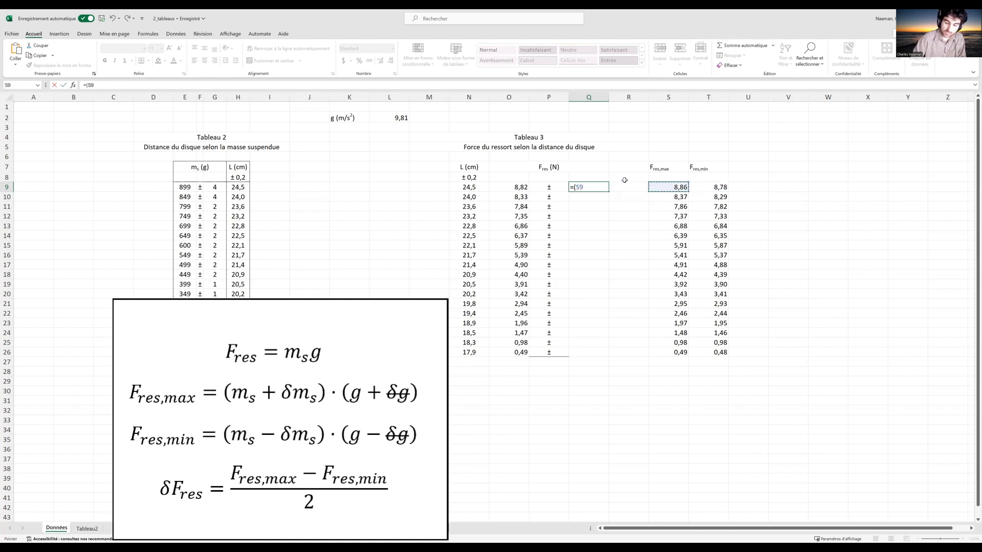
type("-")
key("Right")
key("Right")
key("Right")
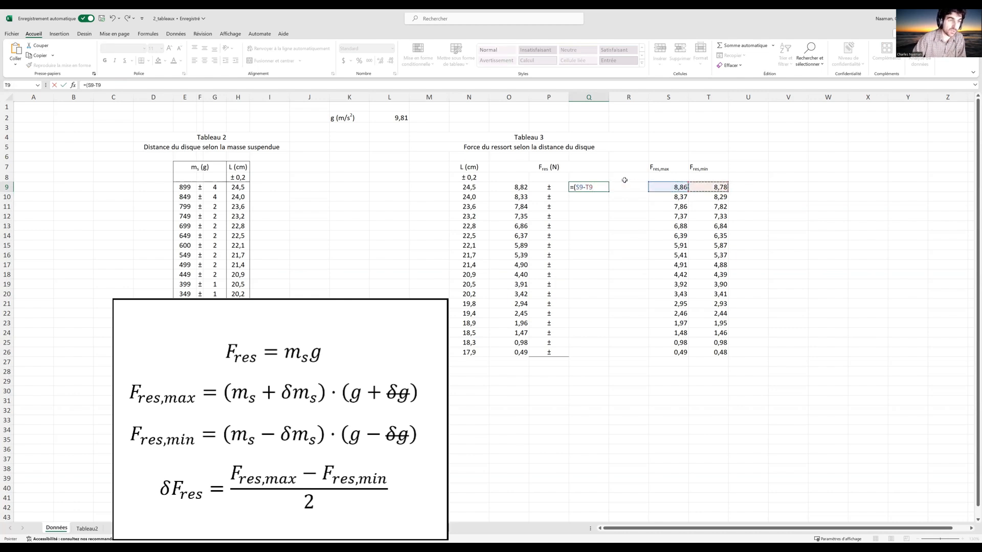
type(")")
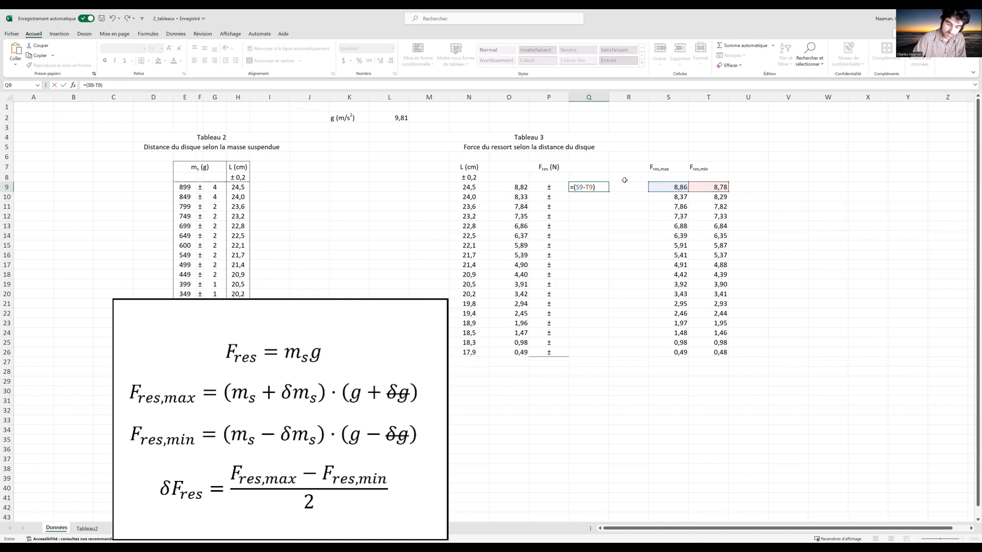
type("/2")
key("Return")
left_click(606, 188)
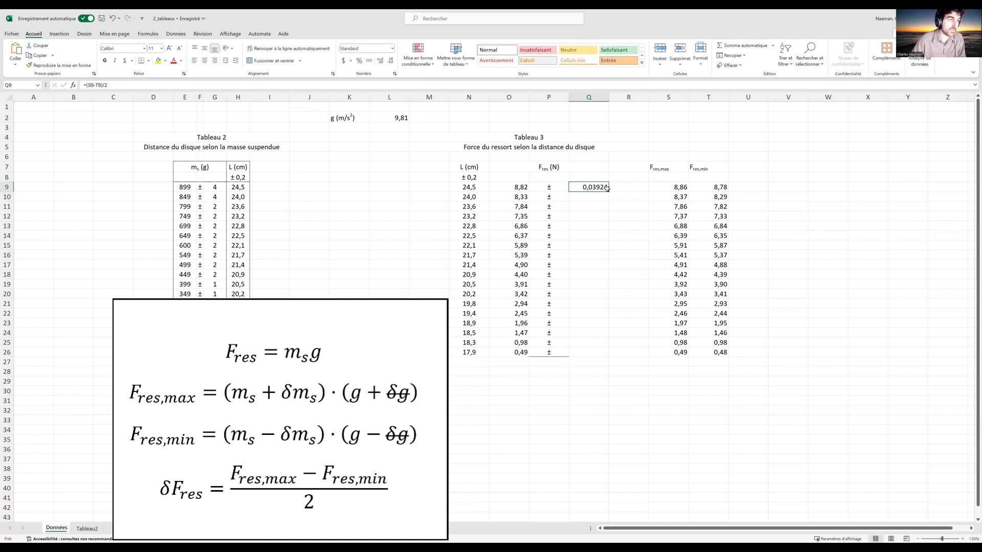
double_click(610, 192)
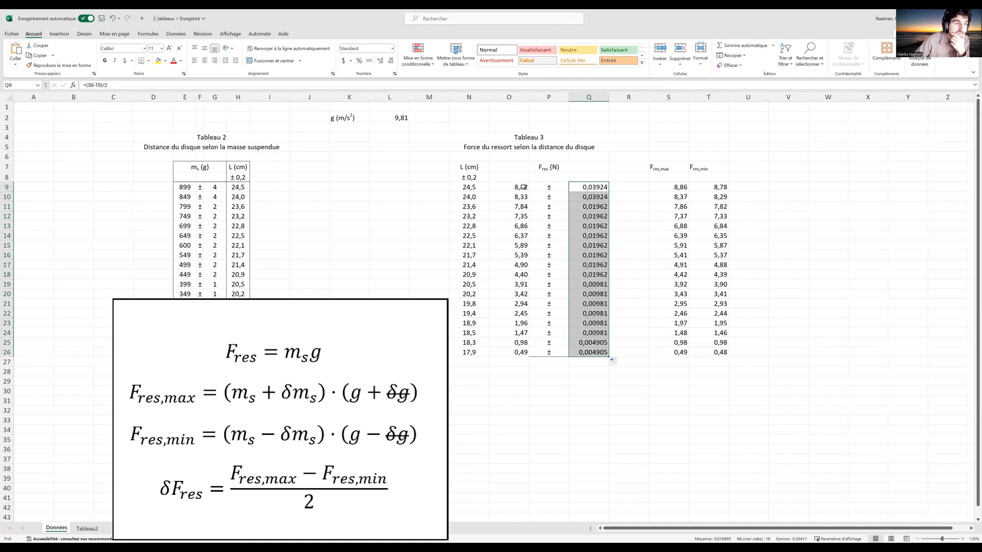
Format the forces and uncertainties in O9:Q26 with two decimal places
left_click_drag(522, 187, 588, 352)
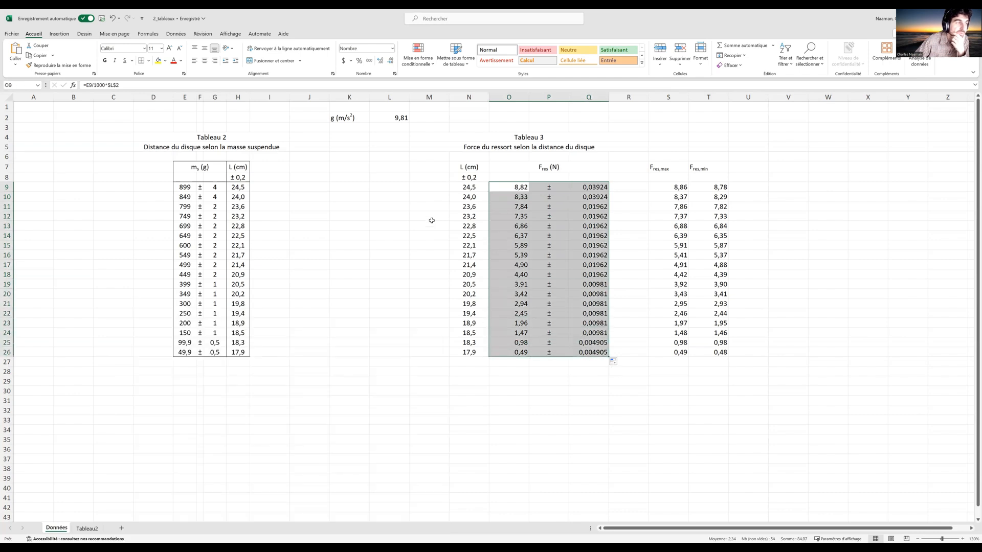
left_click(391, 61)
left_click(381, 61)
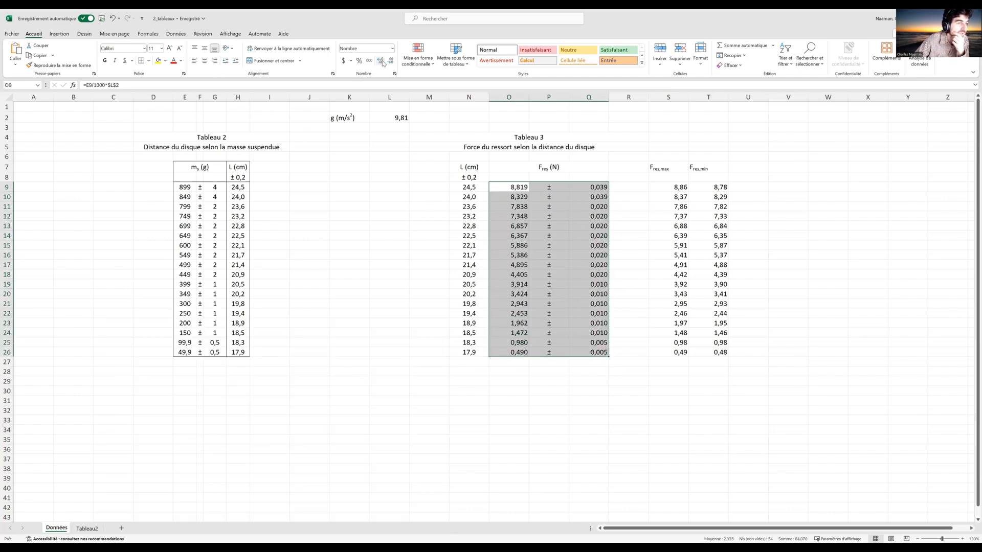
left_click(391, 61)
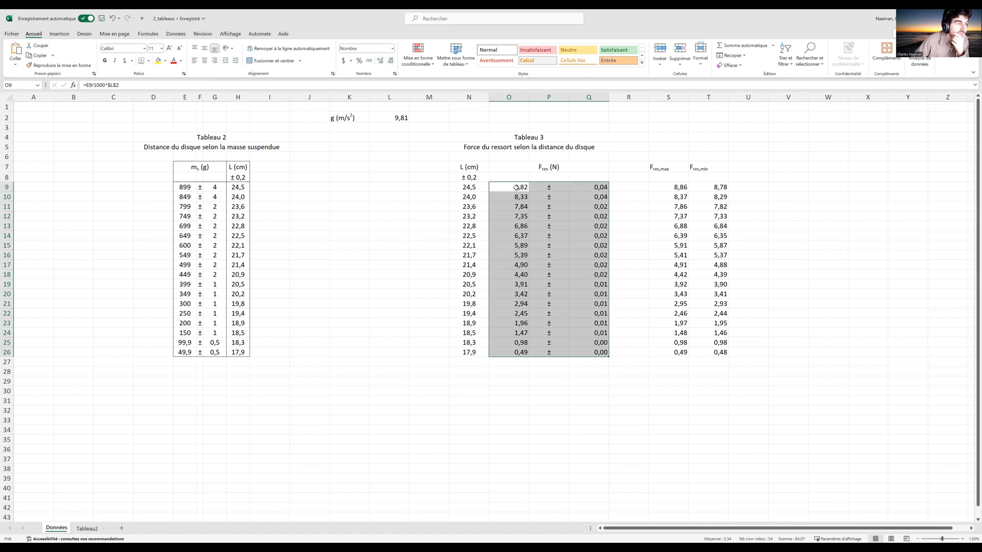
Increase the uncertainties in Q19:Q26 to four decimal places
left_click_drag(518, 187, 601, 352)
left_click(381, 61)
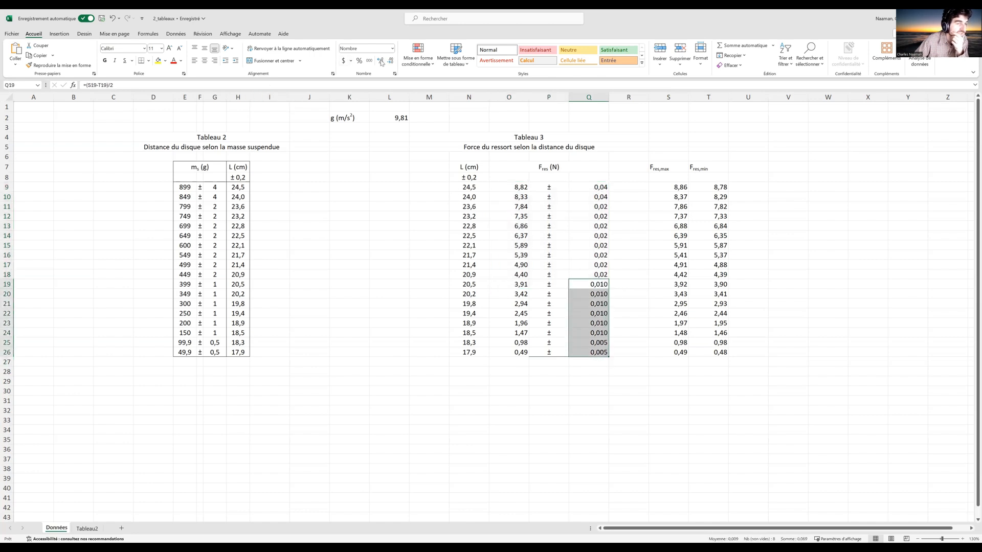
left_click(381, 62)
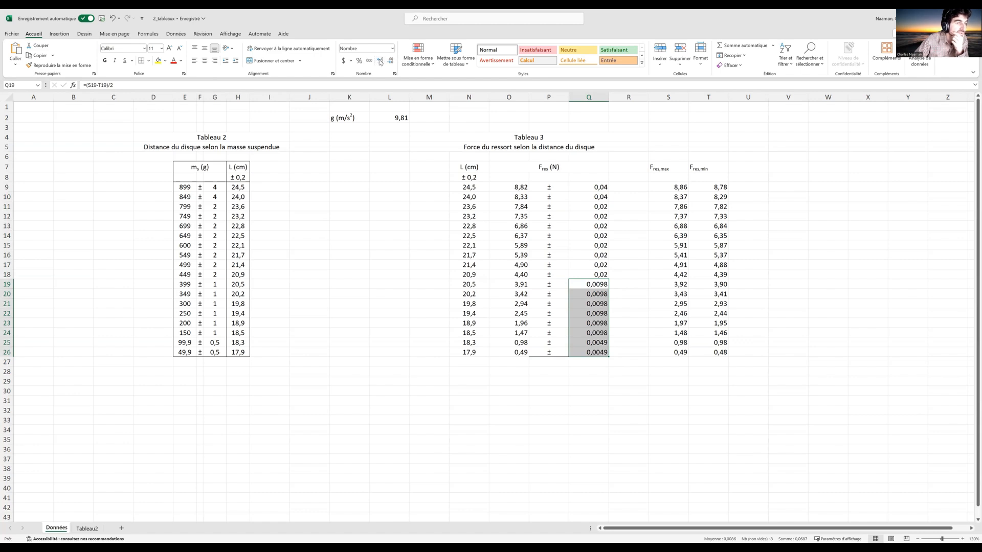
Show the uncertainties in Q12:Q18 with four decimals to check their rounding, and restore two decimals
left_click_drag(603, 214, 603, 274)
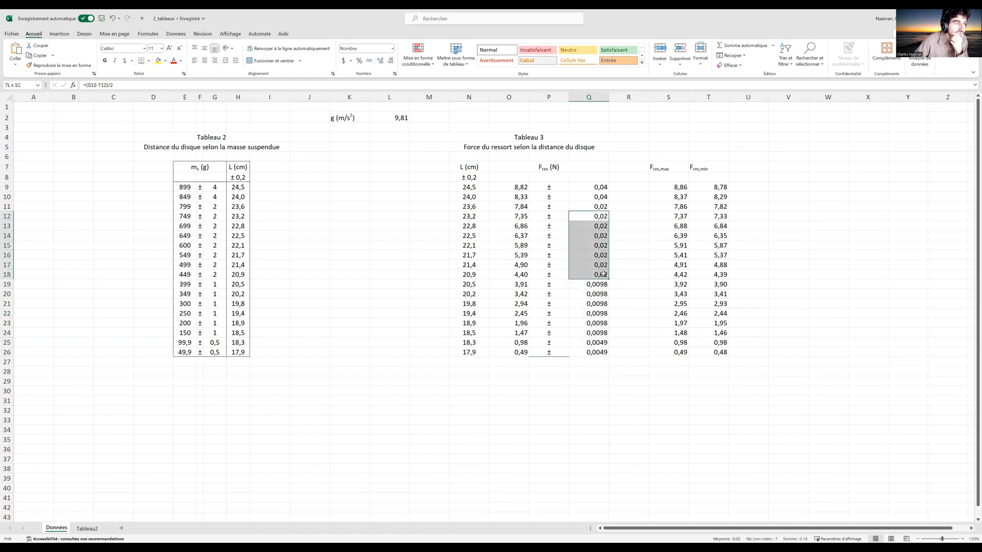
left_click(381, 62)
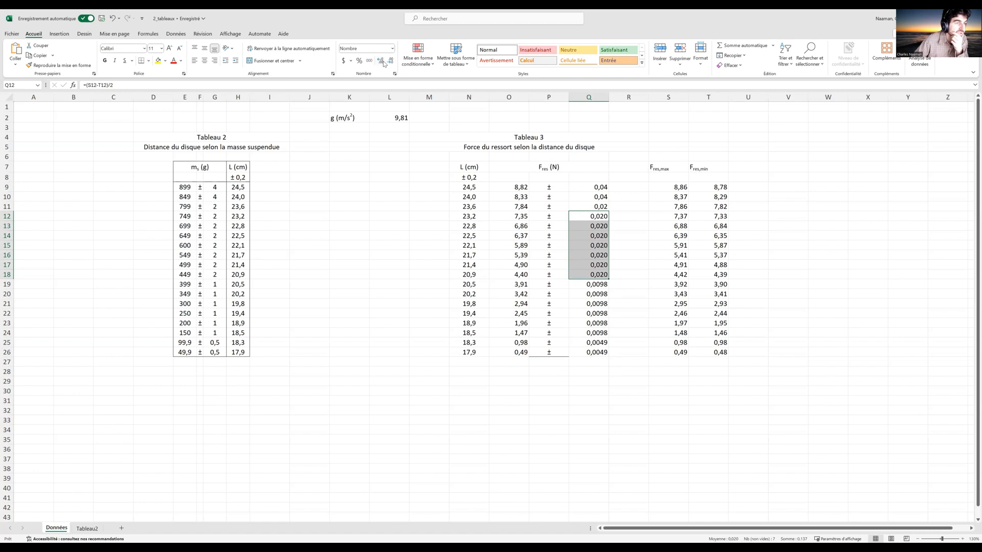
left_click(384, 62)
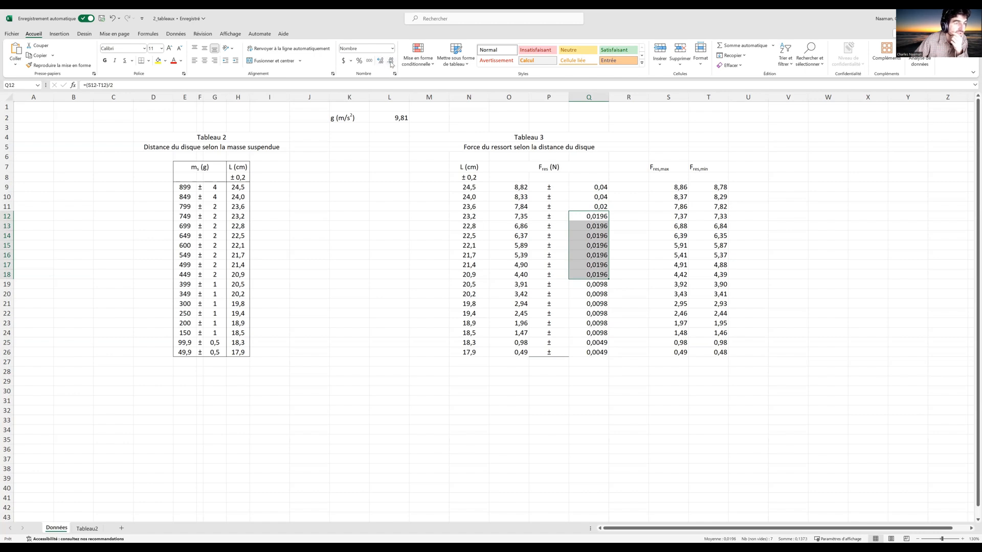
left_click(391, 62)
left_click(391, 62)
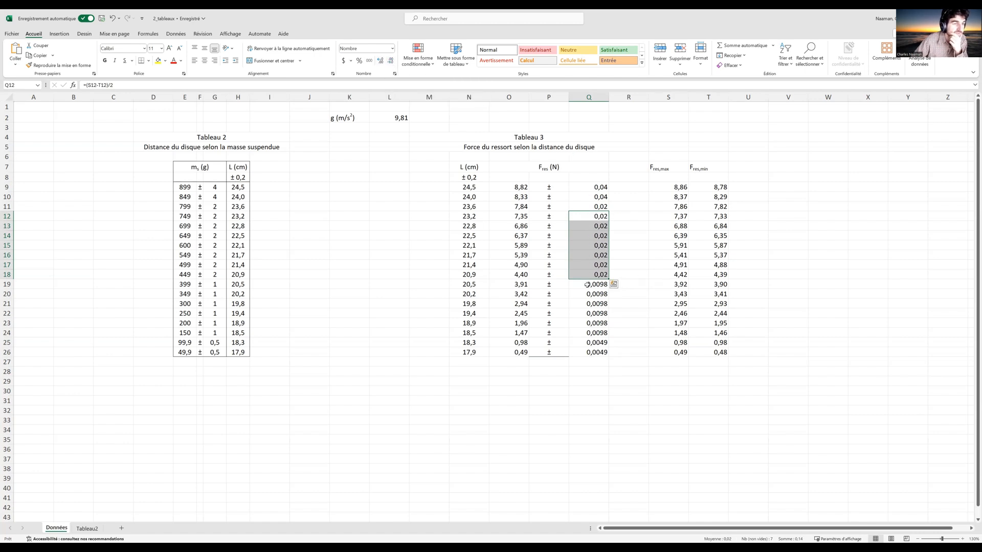
Reduce the uncertainties in Q19:Q24 to two decimal places
left_click_drag(587, 285, 603, 333)
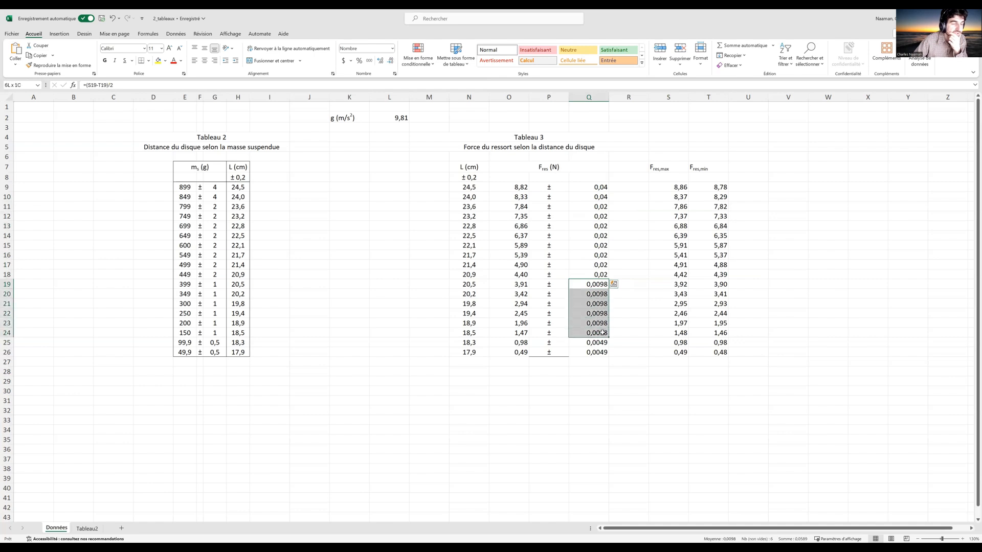
left_click(391, 62)
left_click(392, 64)
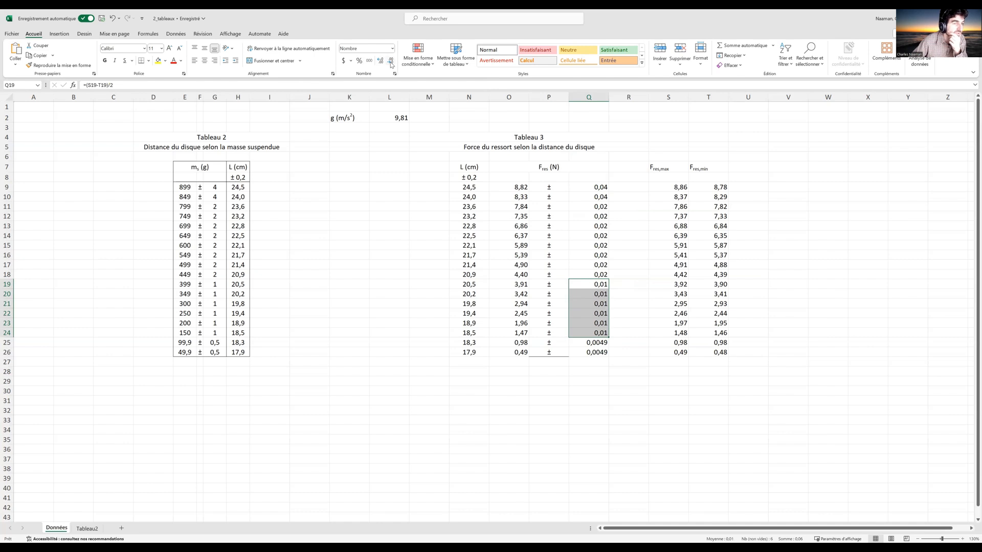
Display the last two rows' uncertainties in Q25:Q26 and forces in O25:O26 with three decimal places
mouse_move(604, 343)
left_mouse_down()
mouse_move(609, 364)
mouse_move(606, 354)
left_mouse_up()
left_click(392, 62)
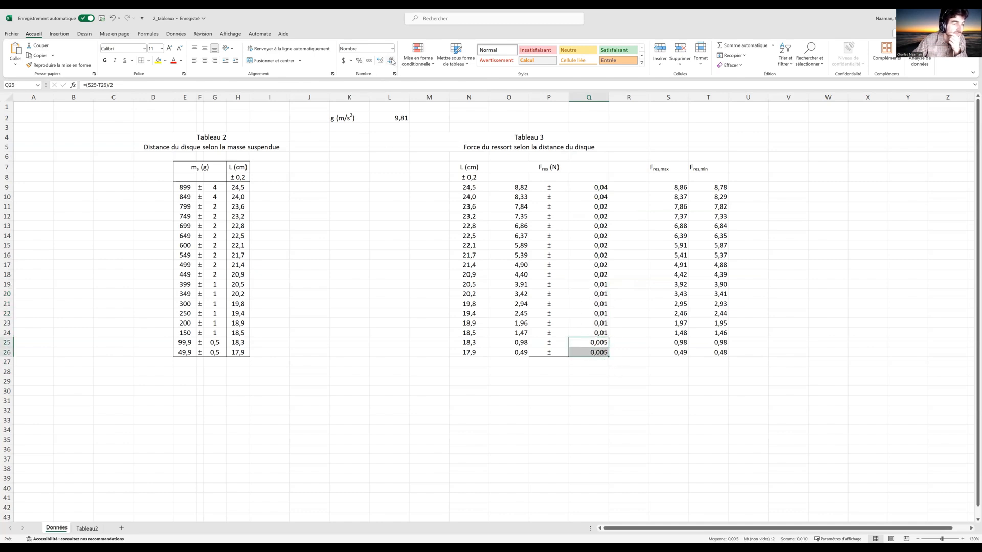
left_click_drag(529, 347, 603, 354)
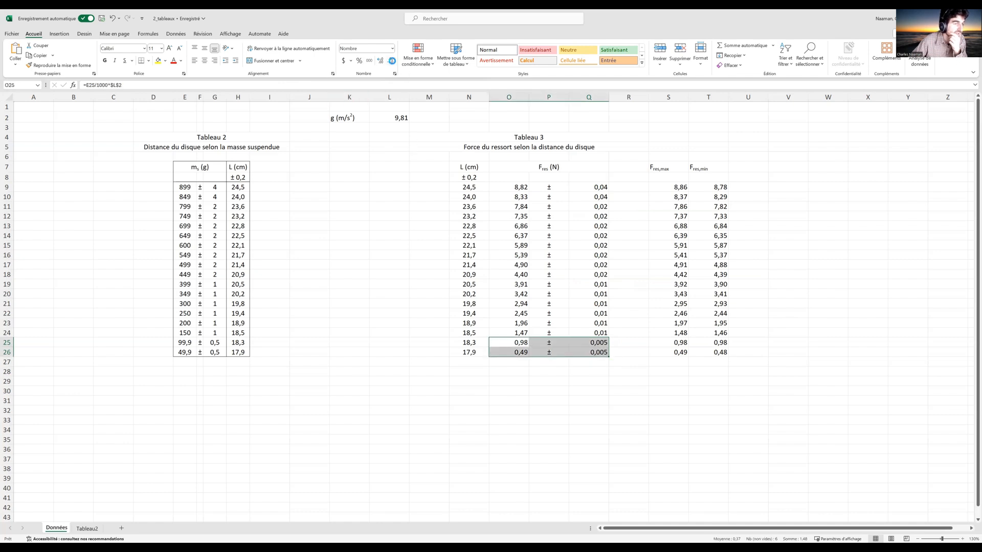
left_click(380, 61)
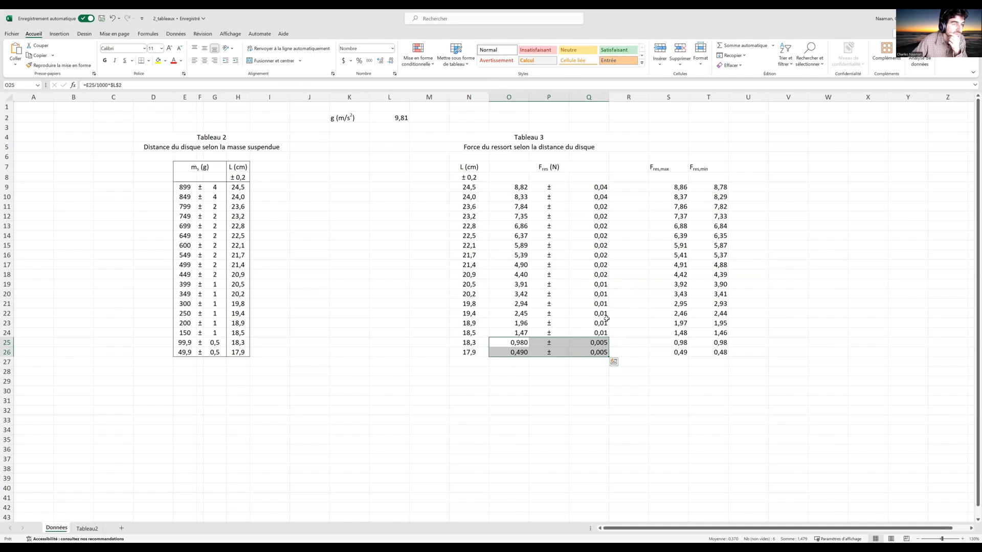
left_click(533, 322)
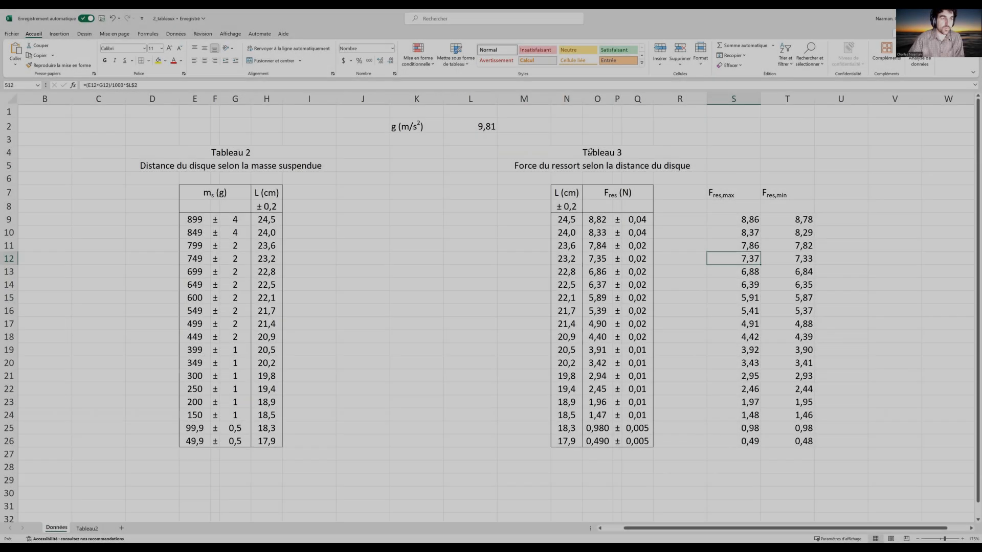
left_click_drag(563, 154, 632, 443)
left_click(739, 427)
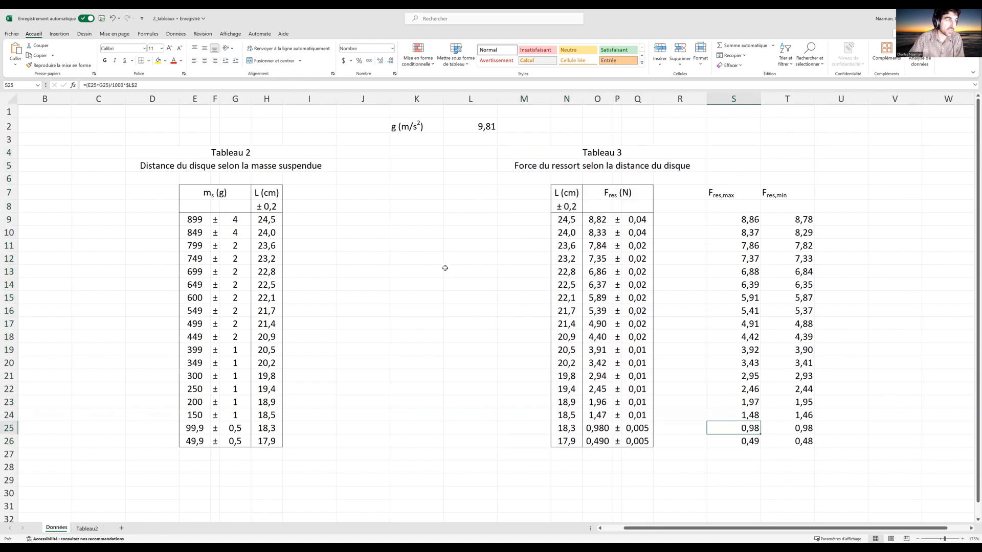
Set the mass in E9 to 950 to check that Tableau 3 recalculates, and undo the change
left_click(200, 220)
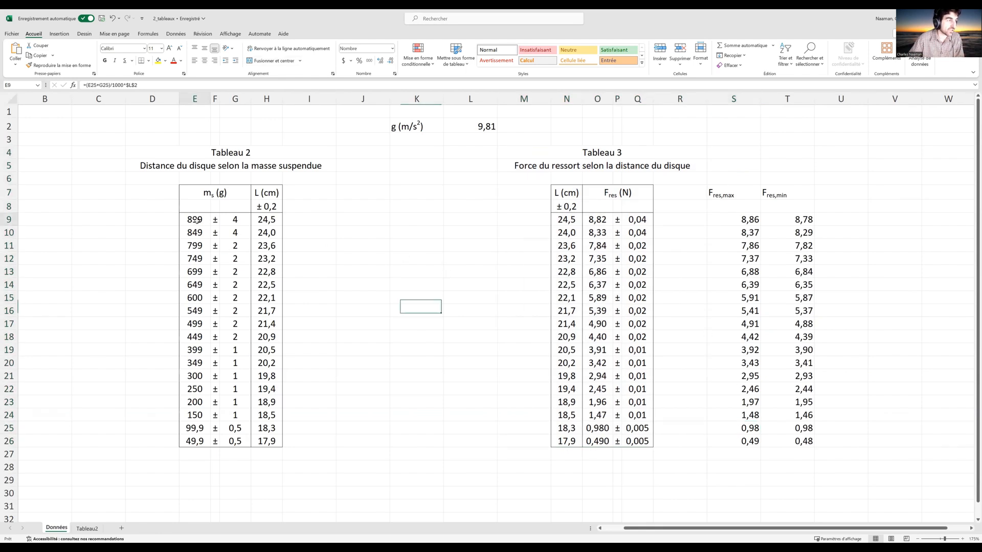
type("950")
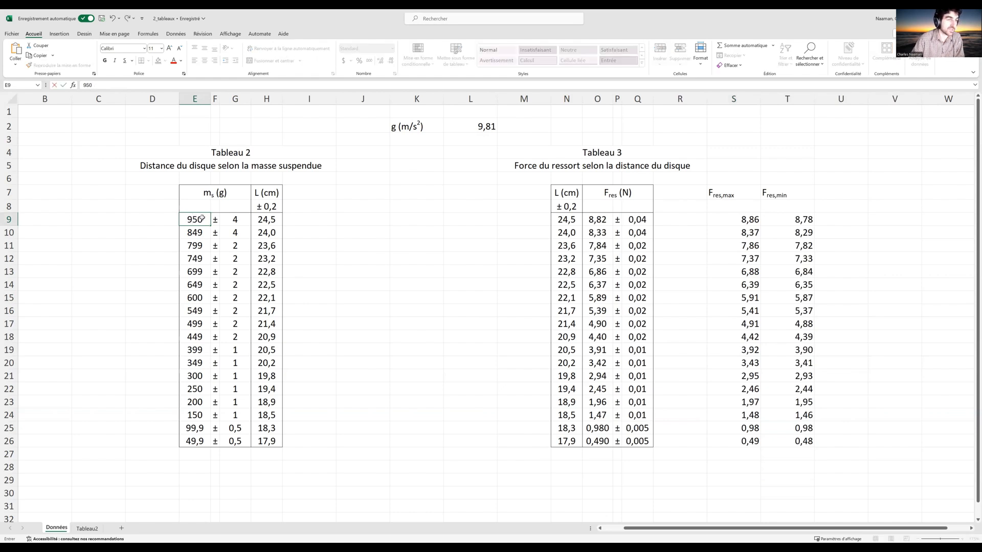
key("Return")
left_click(608, 221)
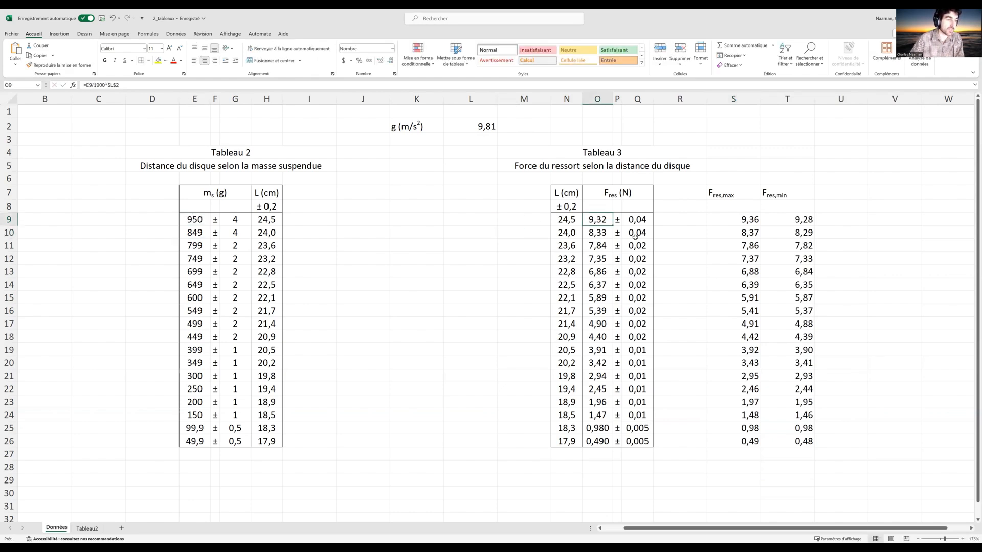
left_click(188, 220)
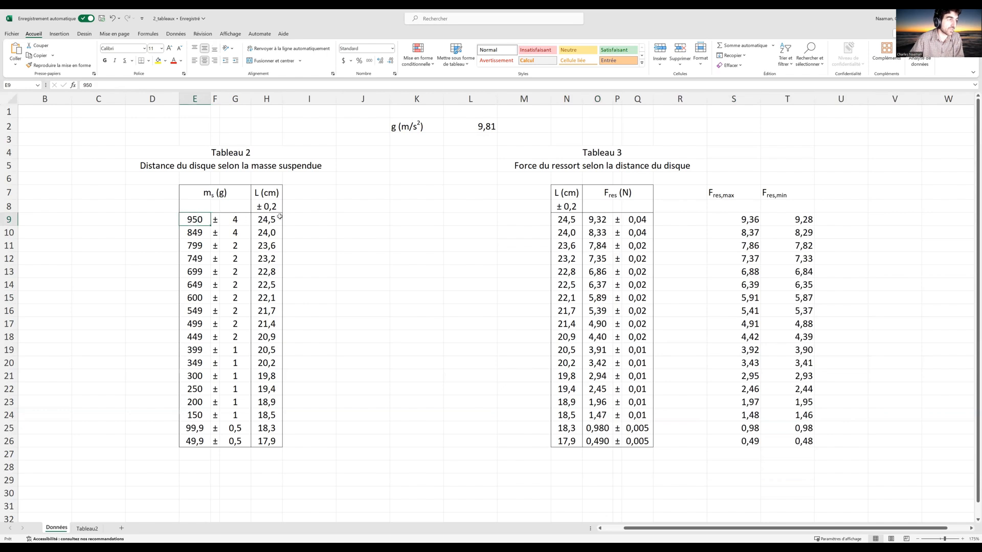
key("ctrl+z")
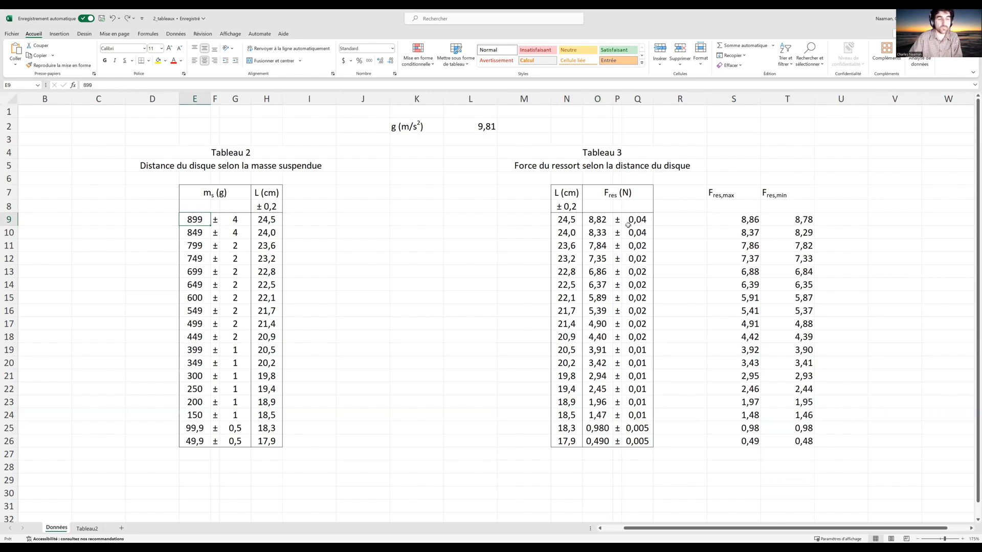